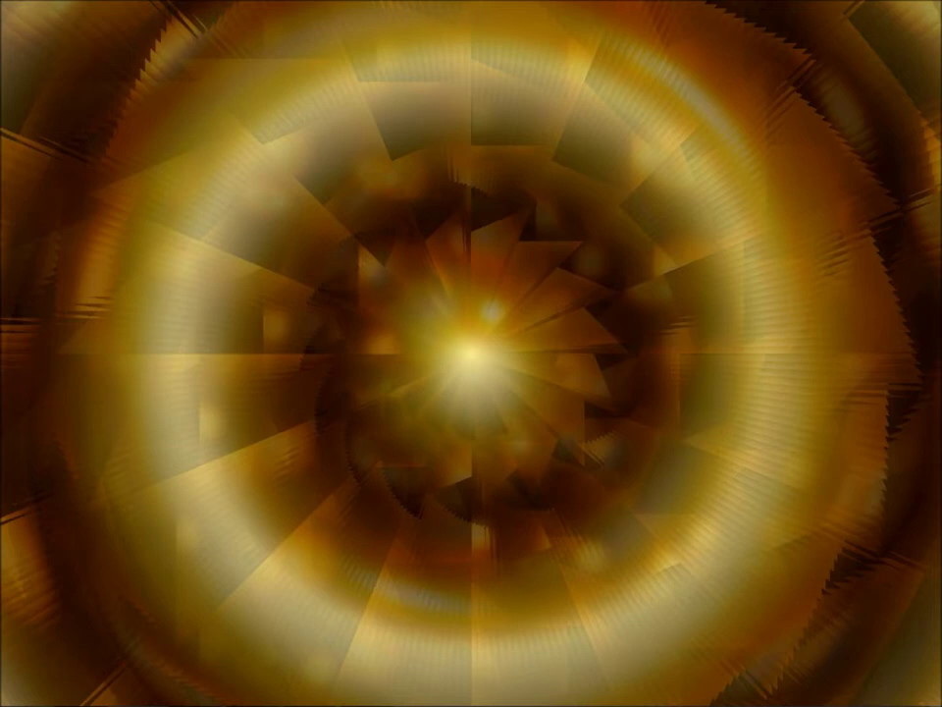
Switch from the amber star intro image to the empty GIMP window
key(alt+Tab)
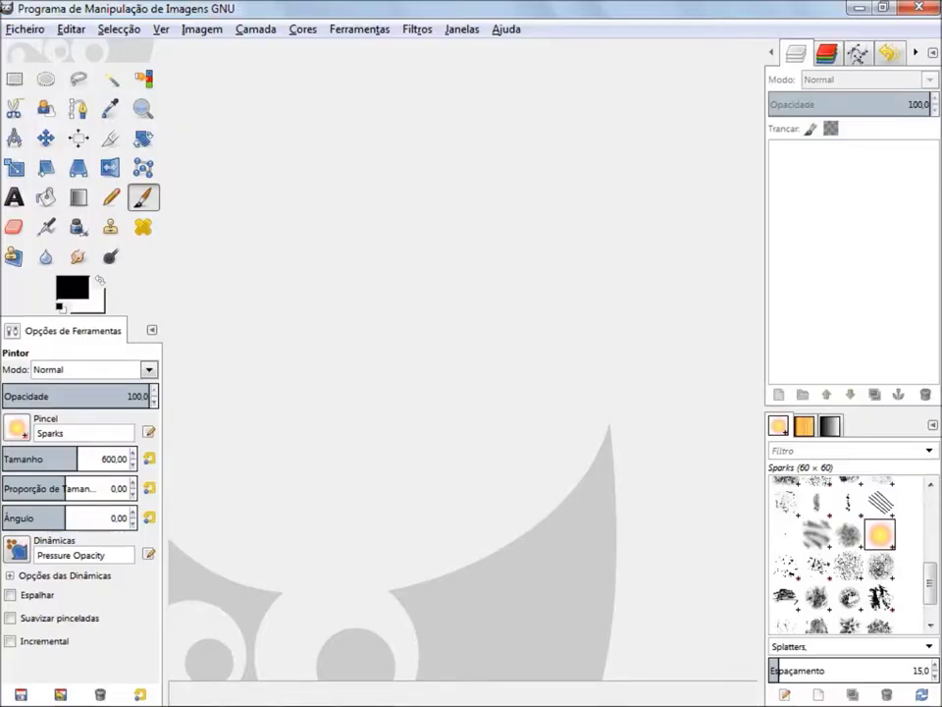
Create a new 1600×1200 px blank image from Ficheiro > Novo
click(25, 30)
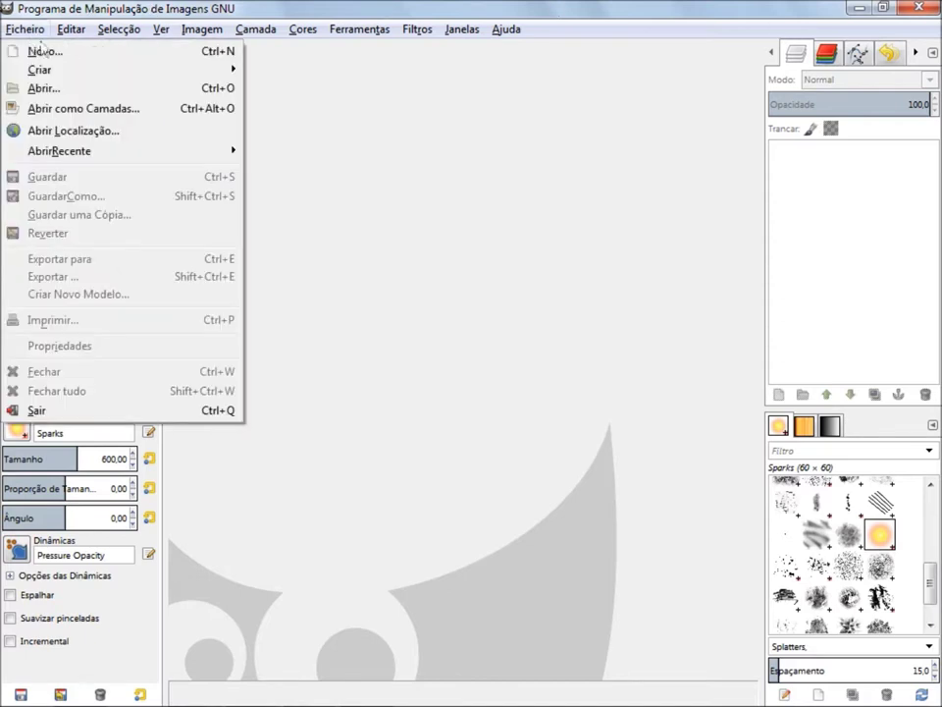
click(43, 50)
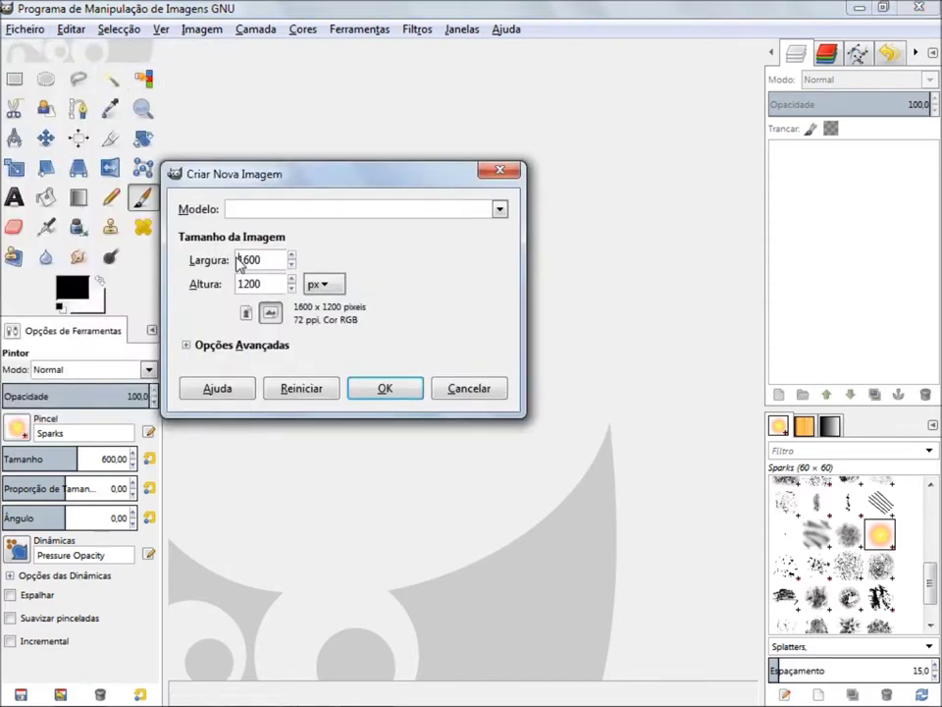
click(271, 255)
click(385, 388)
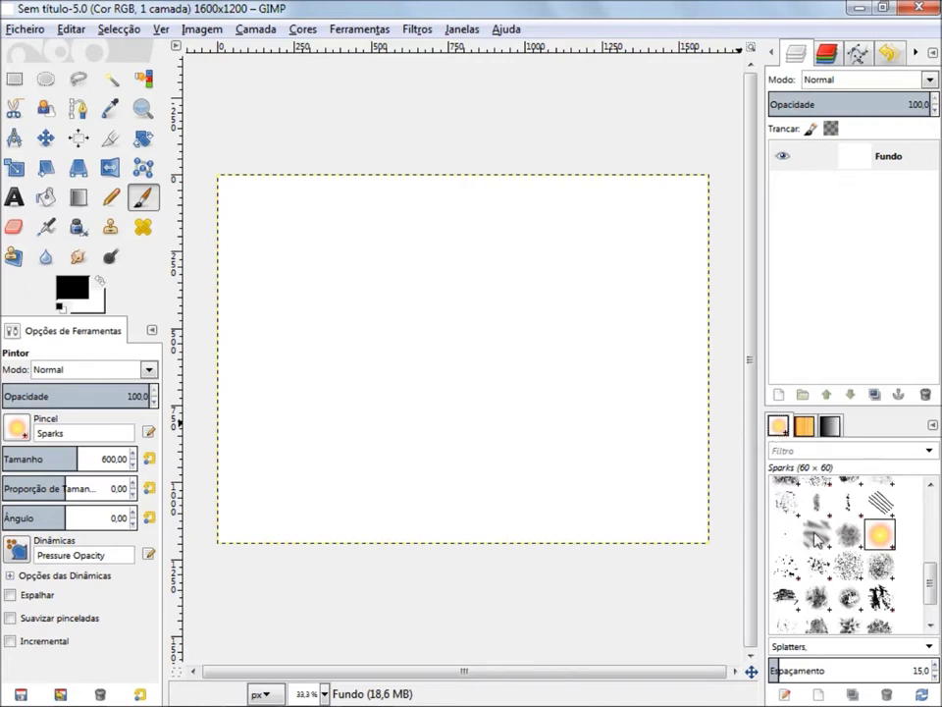
Fill the whole canvas with the black foreground colour
scroll(815, 535, up, 3)
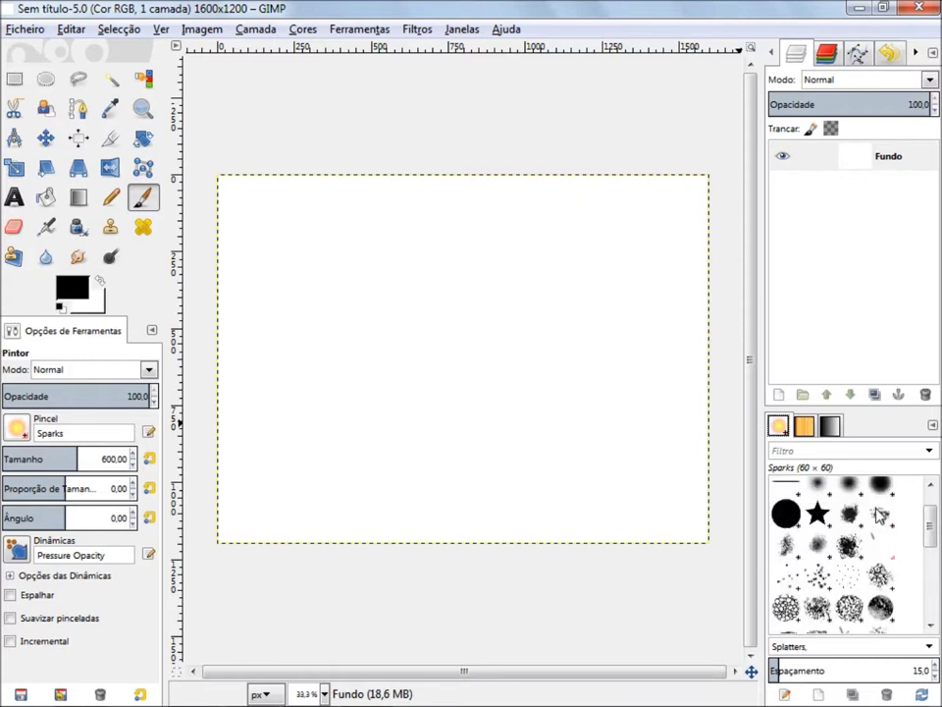
scroll(877, 502, down, 3)
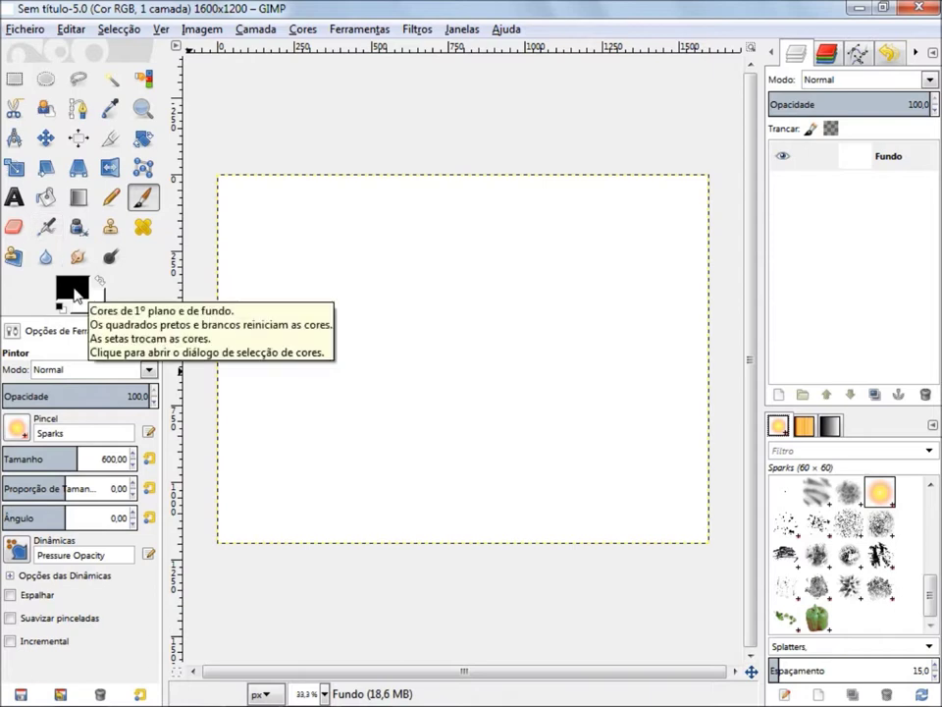
mouse_move(77, 294)
mouse_down()
mouse_move(336, 285)
mouse_move(324, 275)
mouse_up()
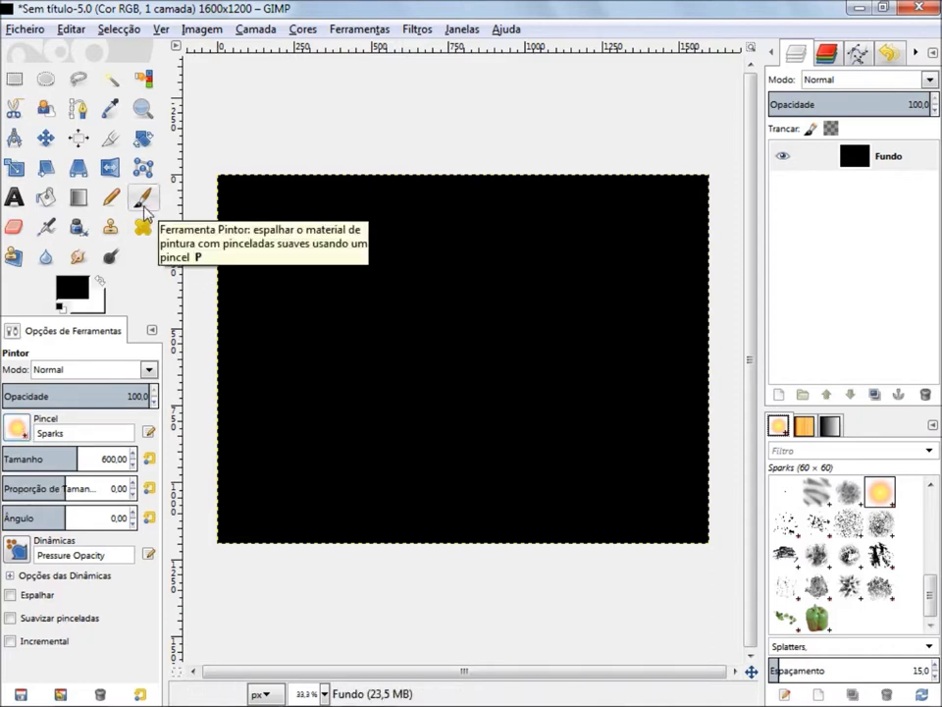
Set the paintbrush to the Sparks brush at size 600
click(17, 425)
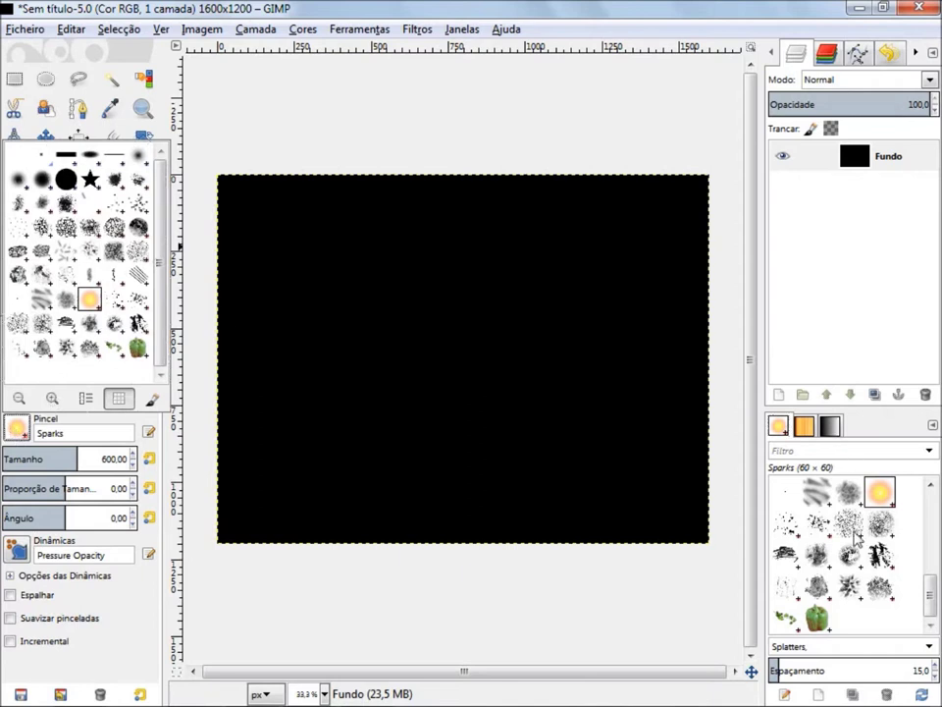
click(106, 461)
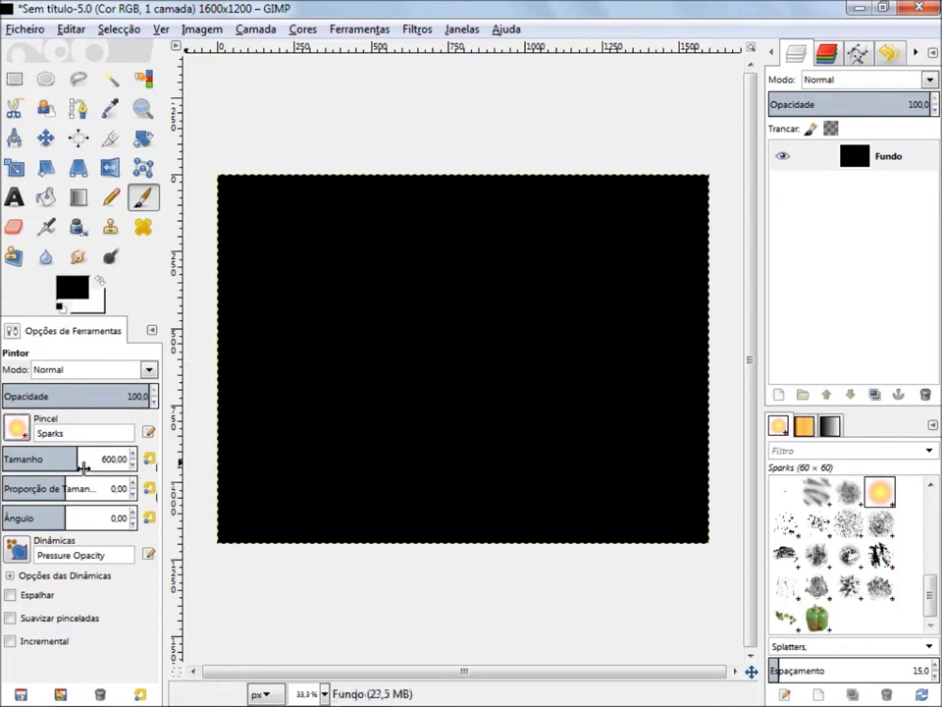
double_click(111, 461)
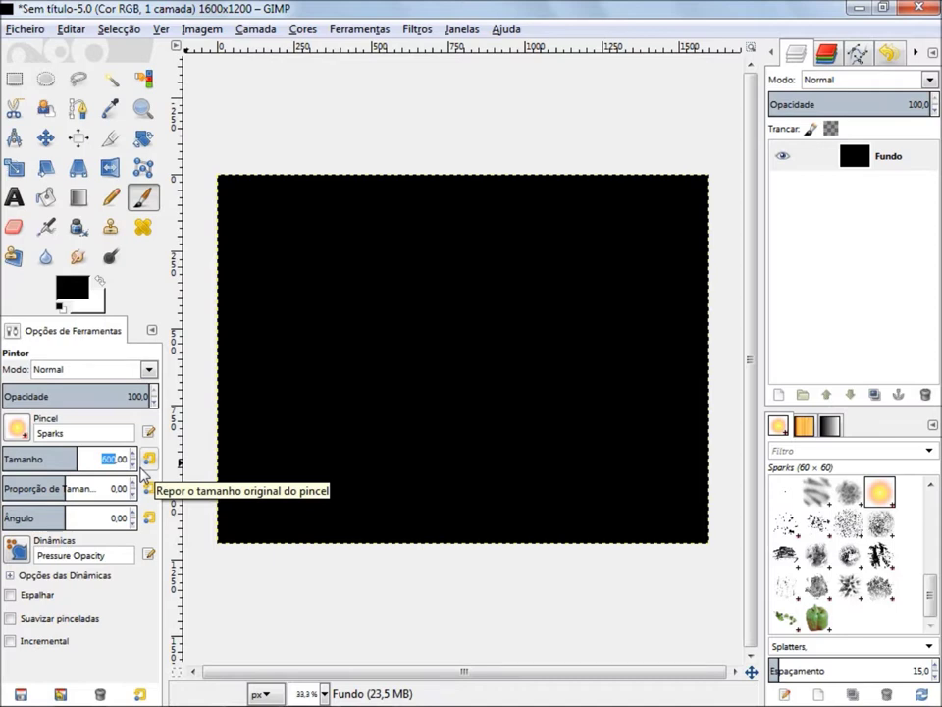
text(600)
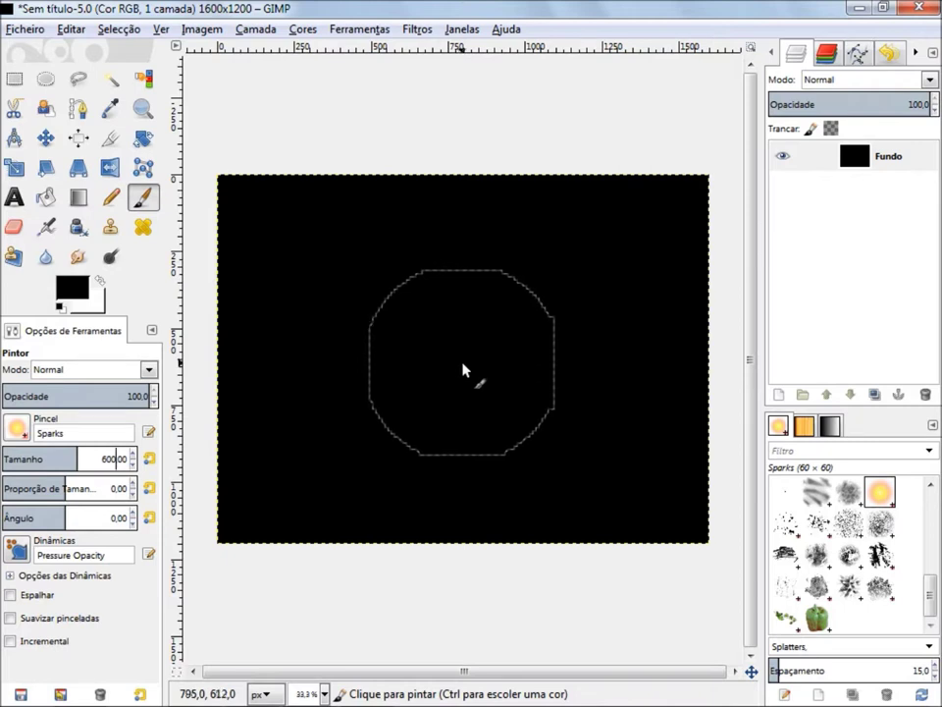
Build a golden Sparks glow at the canvas centre with repeated dabs
click(464, 370)
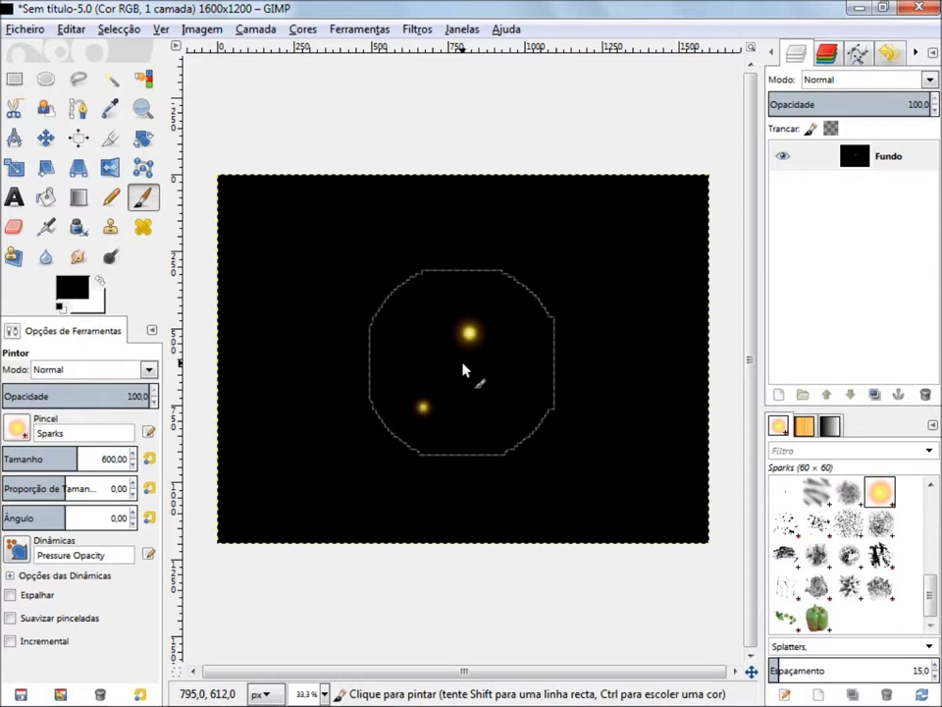
key(ctrl+shift+a)
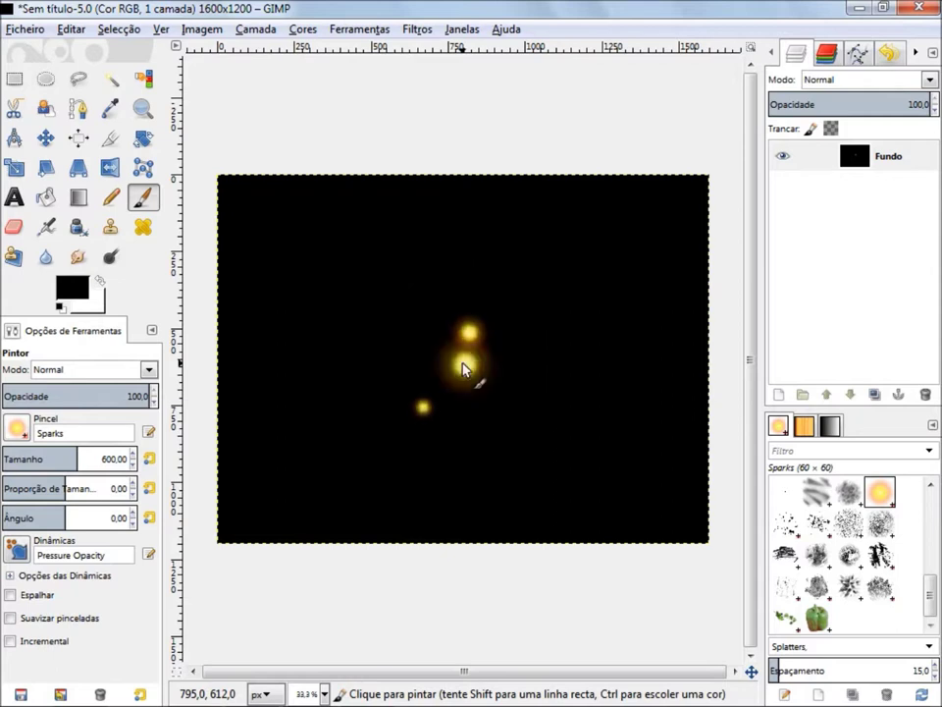
drag(457, 335, 477, 383)
click(464, 370)
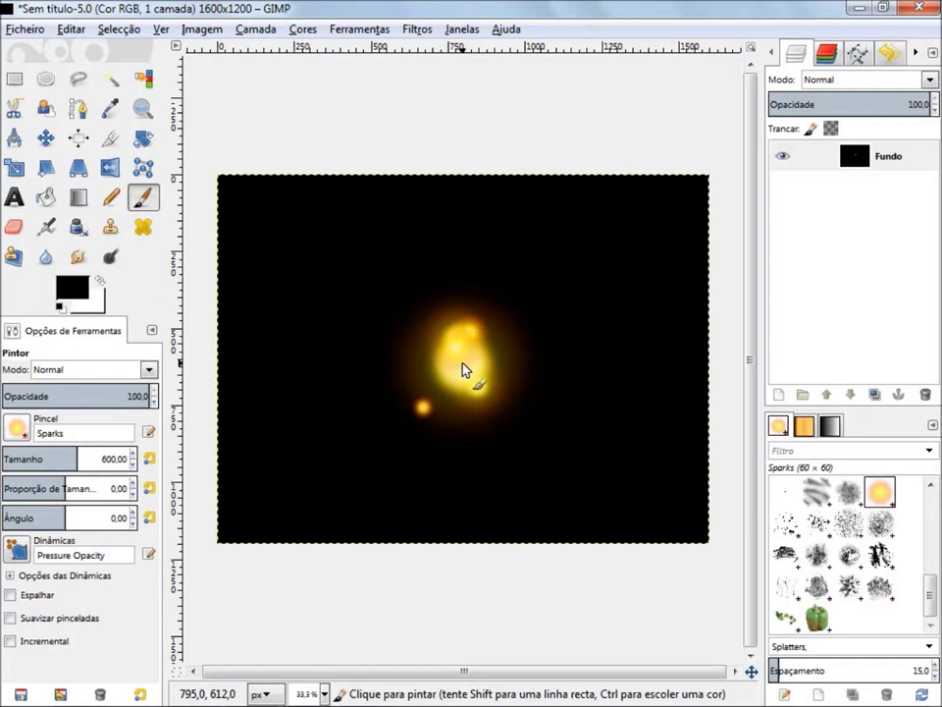
click(465, 370)
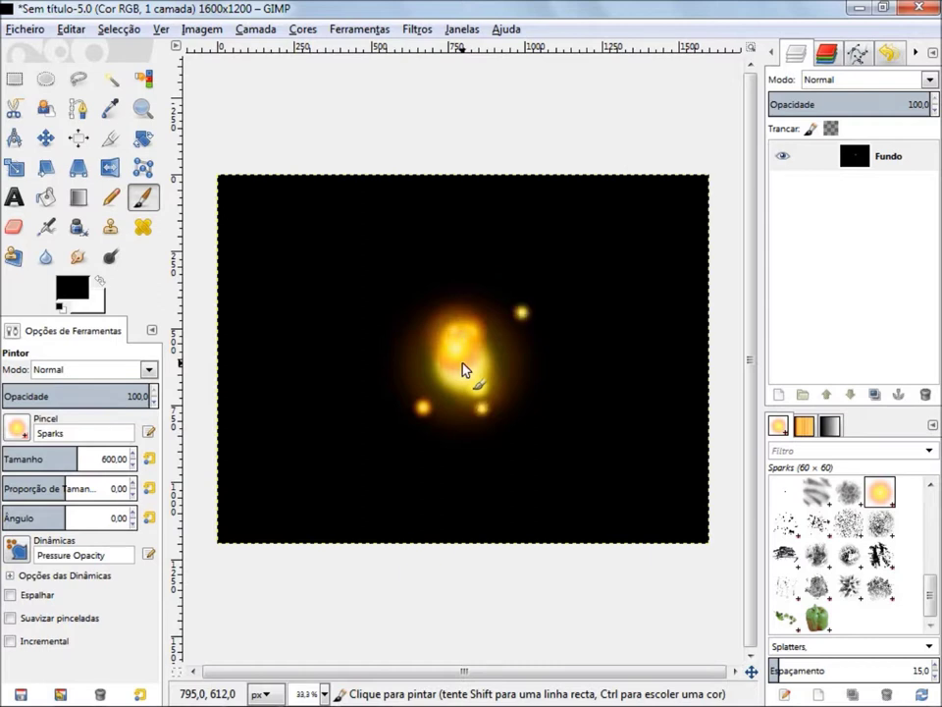
click(464, 370)
click(464, 370)
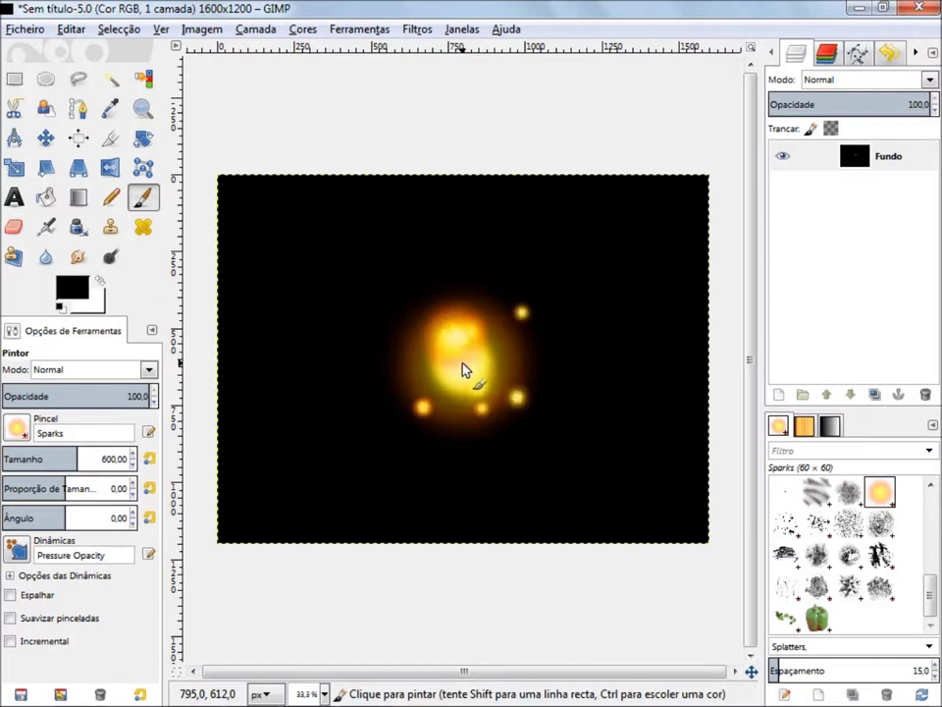
click(464, 370)
click(464, 370)
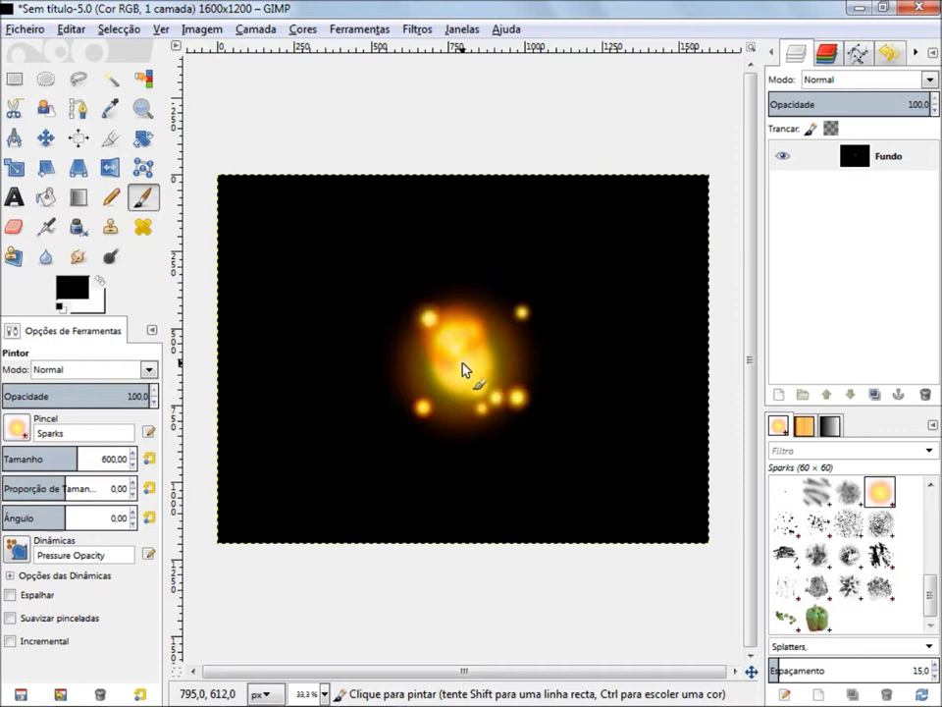
click(464, 370)
click(464, 370)
click(464, 370)
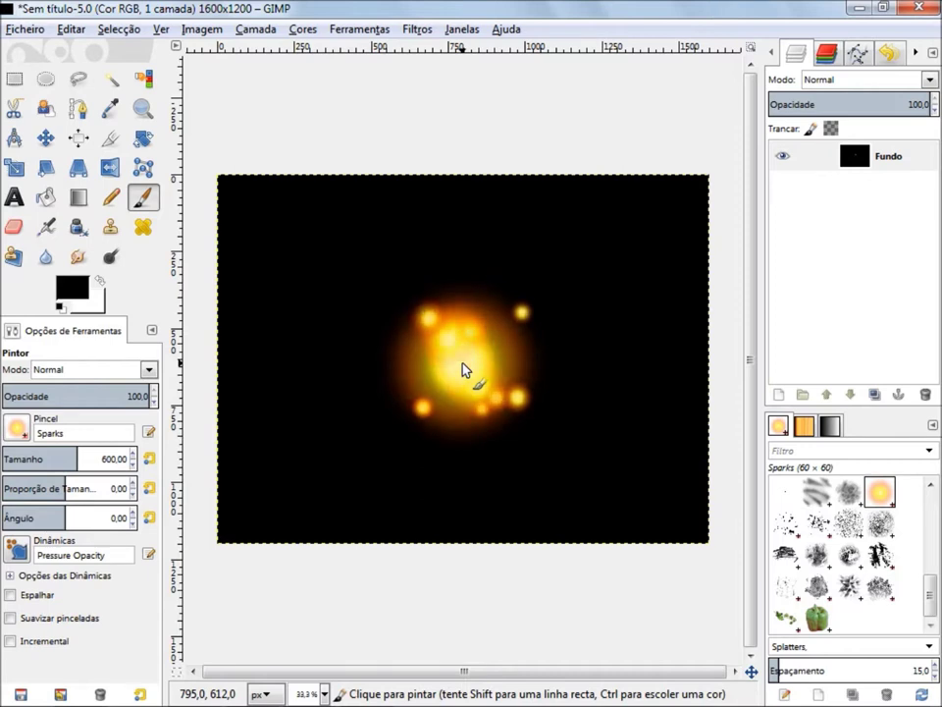
click(465, 370)
click(464, 370)
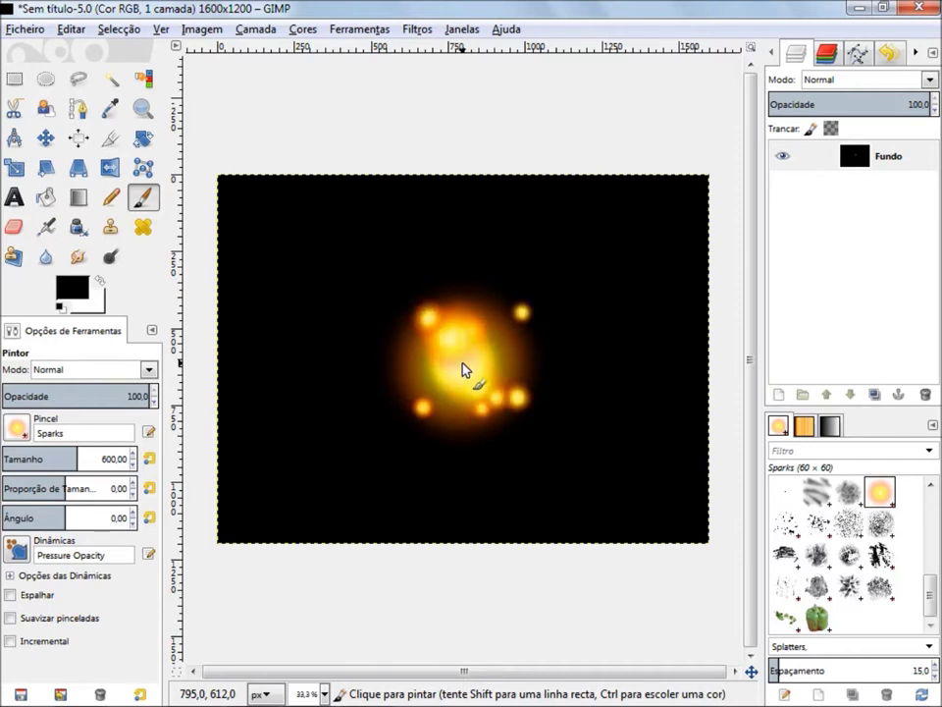
click(464, 370)
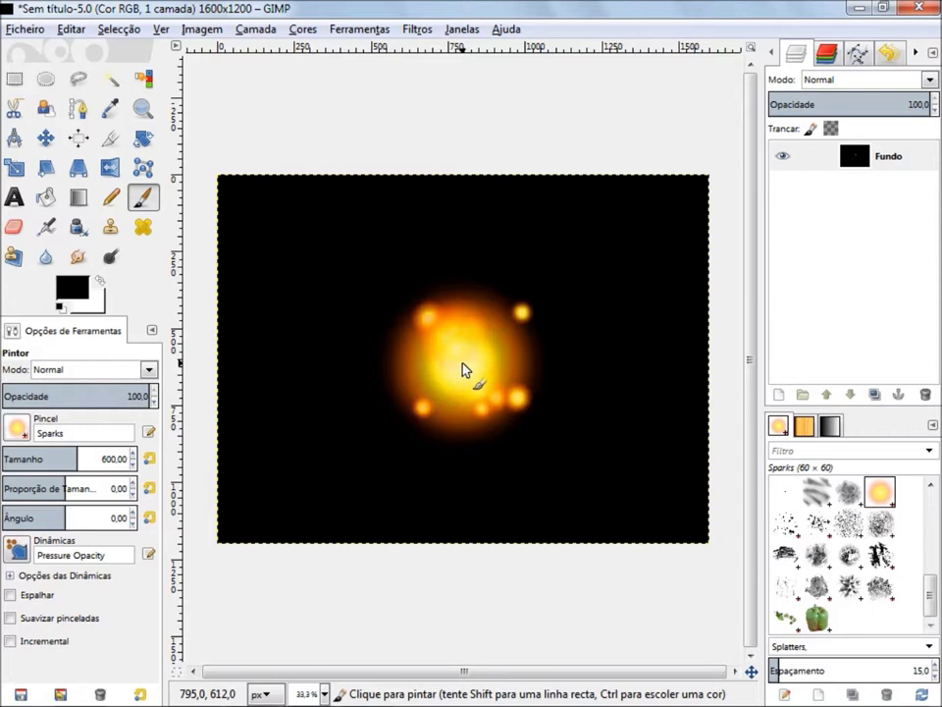
click(465, 370)
click(465, 370)
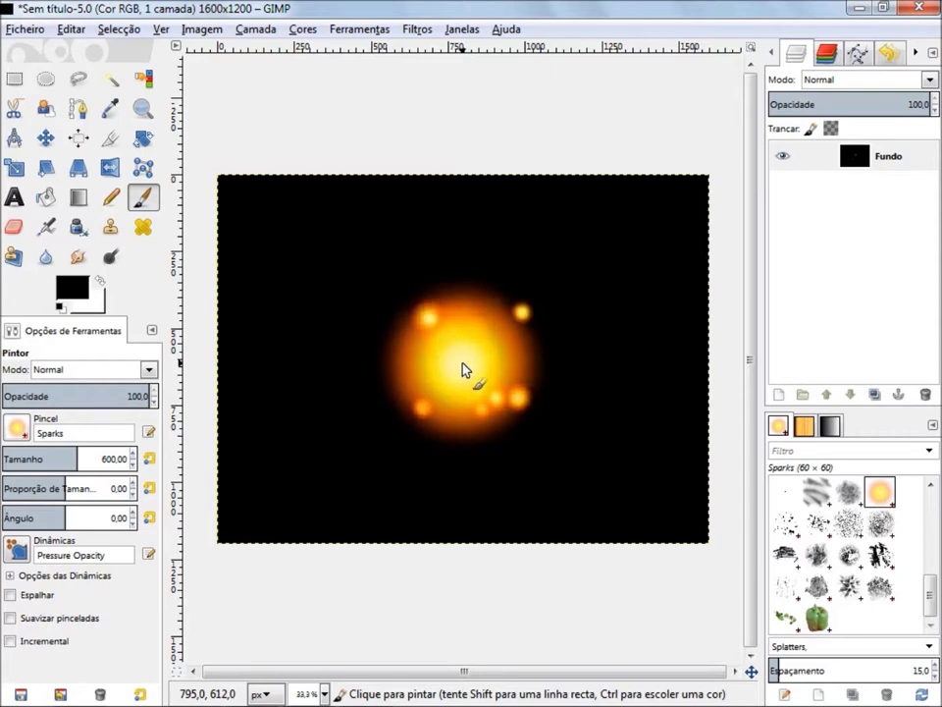
click(465, 370)
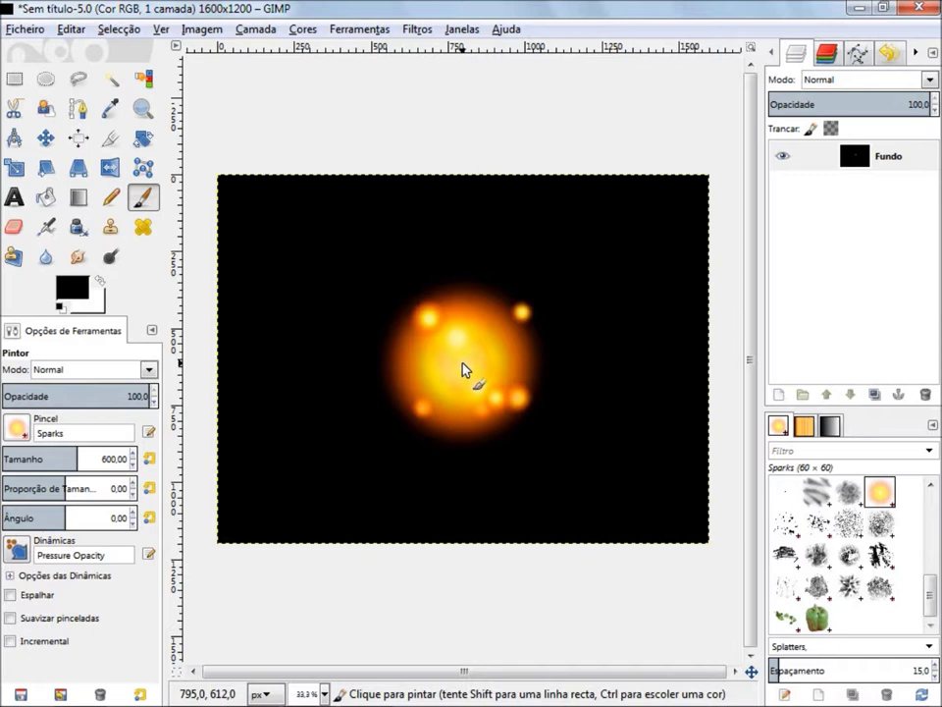
click(465, 370)
click(464, 370)
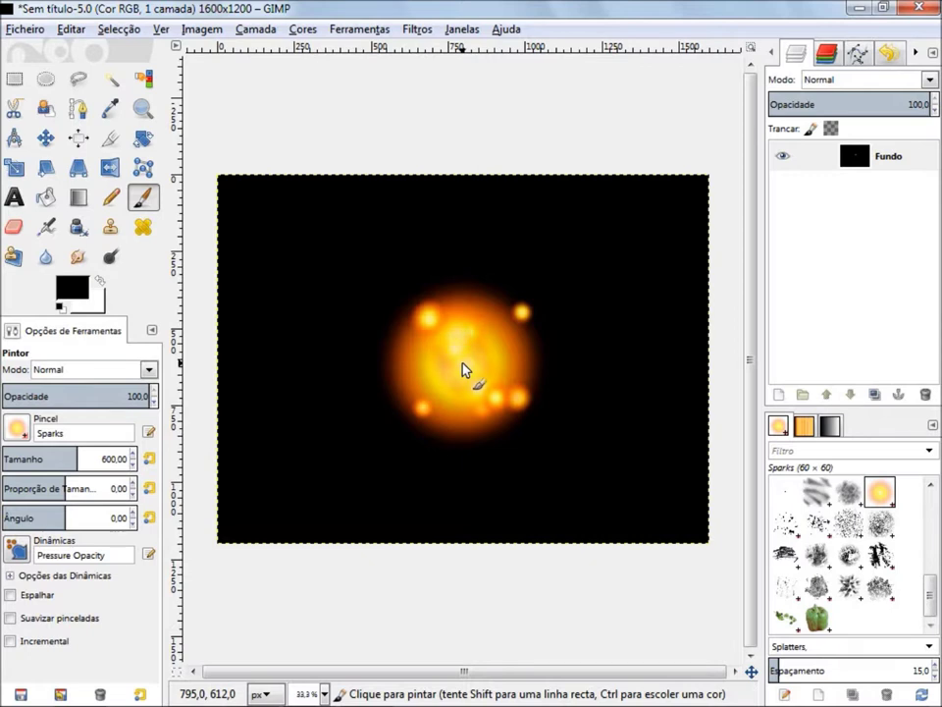
click(464, 370)
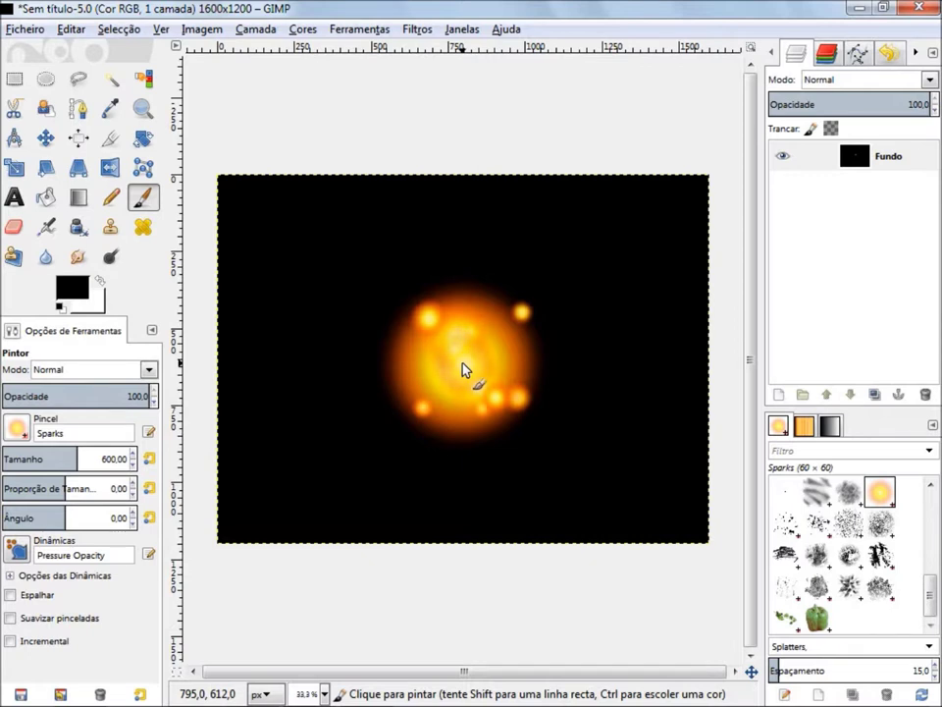
Layer extra bright spark spots over the orb, plus a small glow to its left
click(424, 421)
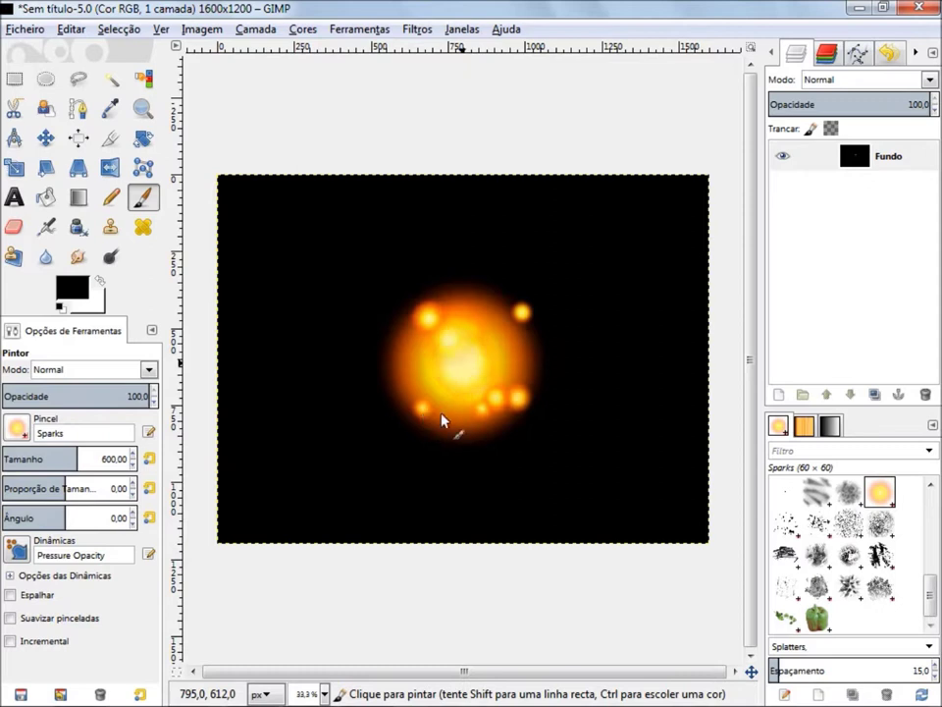
click(432, 383)
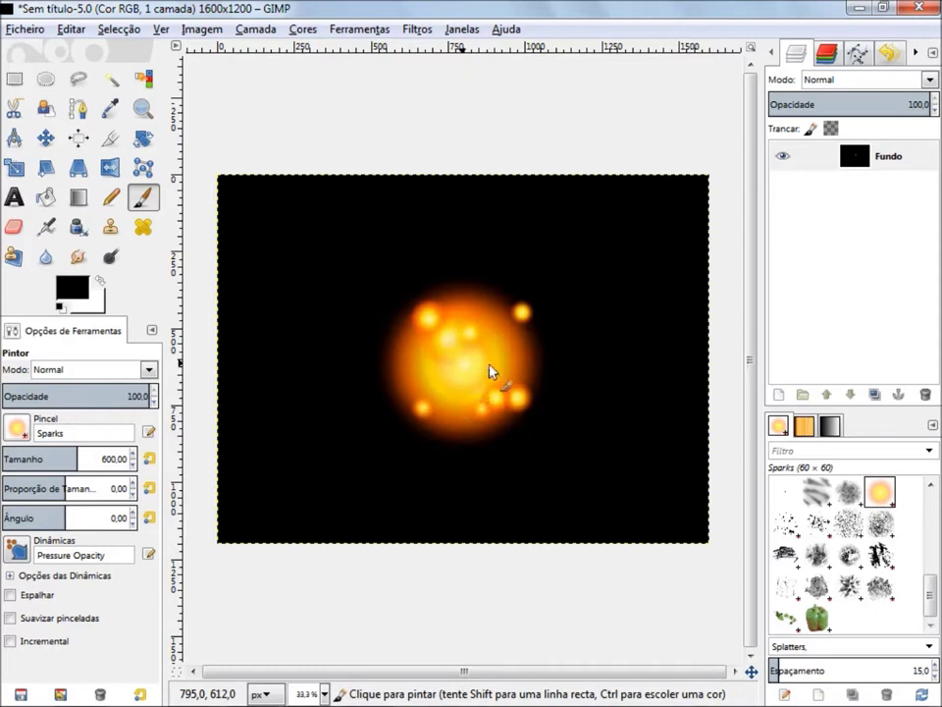
click(435, 311)
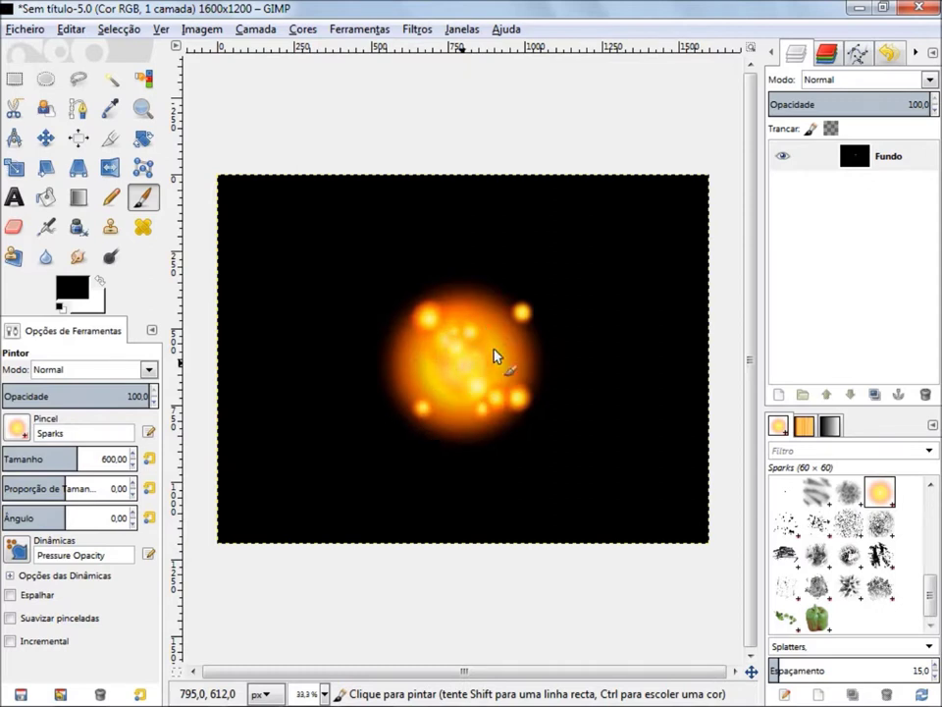
click(445, 330)
click(475, 370)
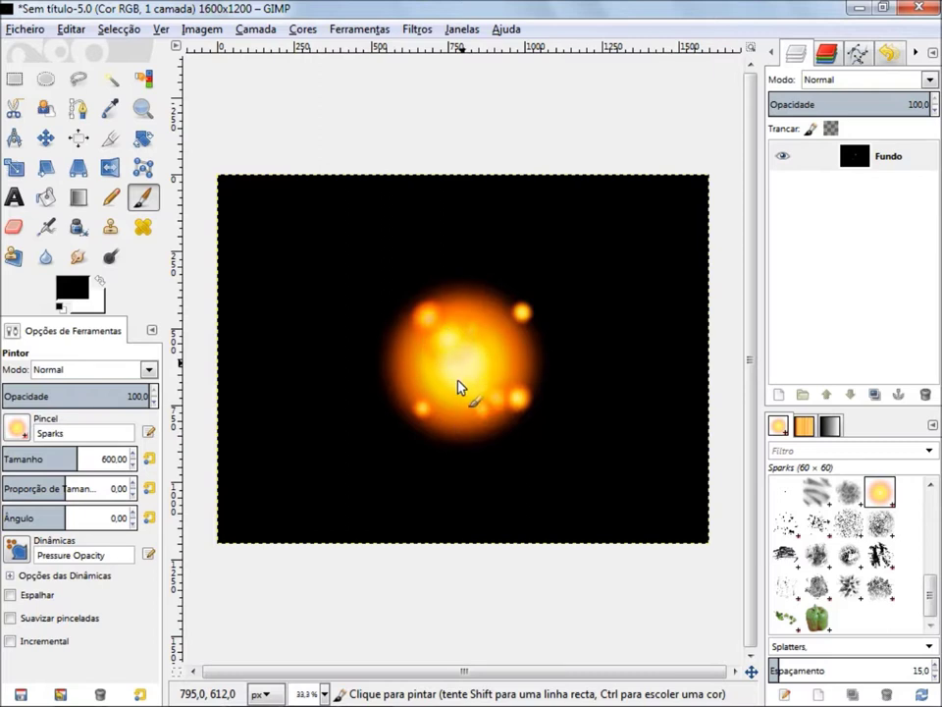
click(460, 387)
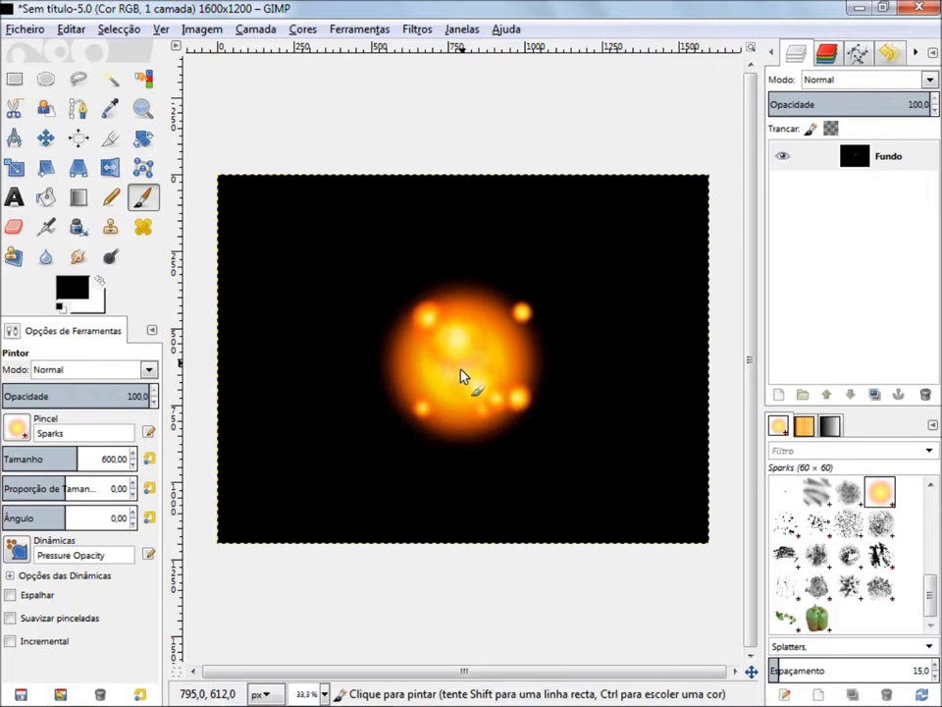
click(459, 369)
click(461, 372)
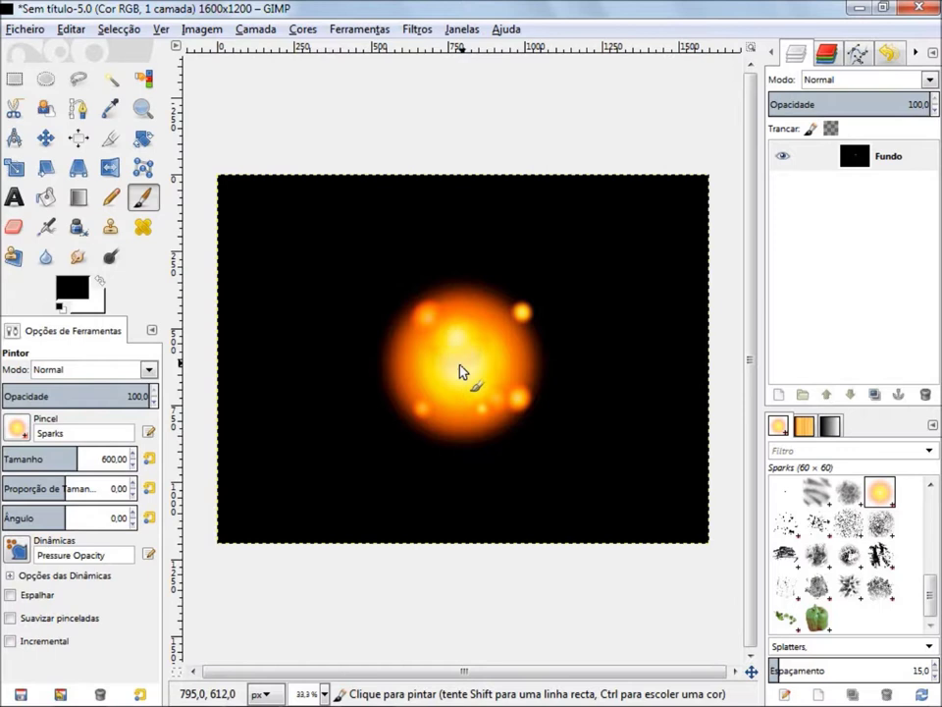
click(461, 372)
click(461, 372)
click(461, 372)
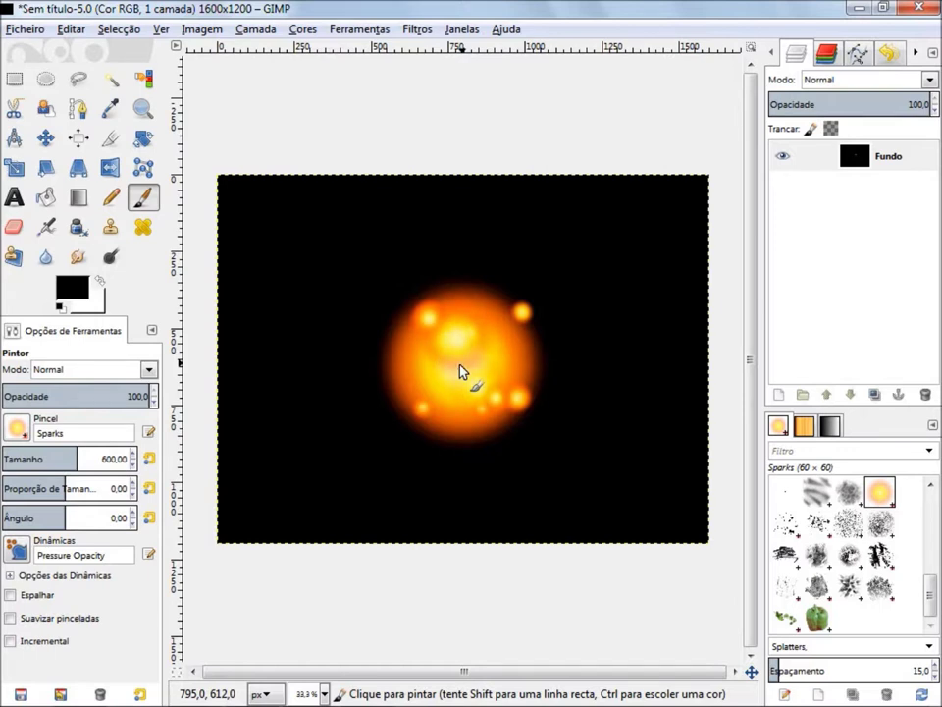
click(461, 372)
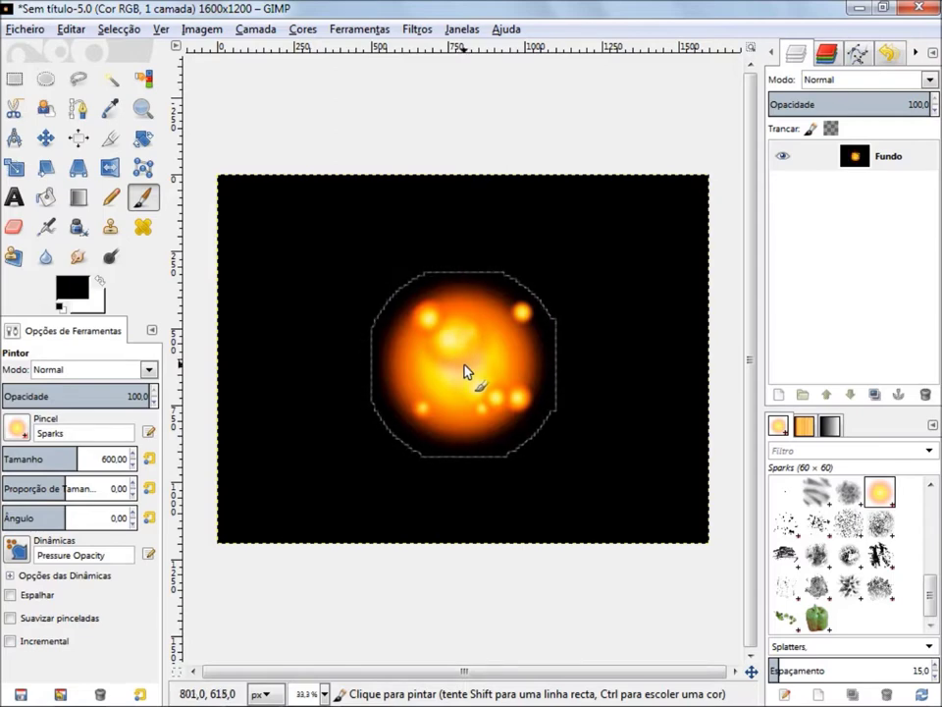
click(465, 373)
click(466, 373)
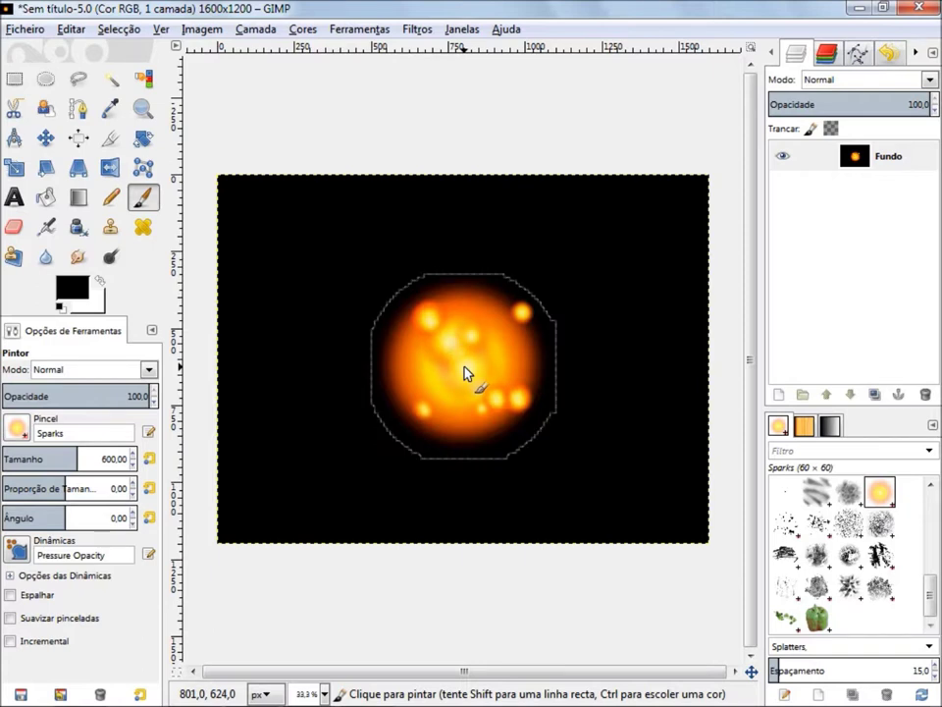
drag(333, 322, 316, 308)
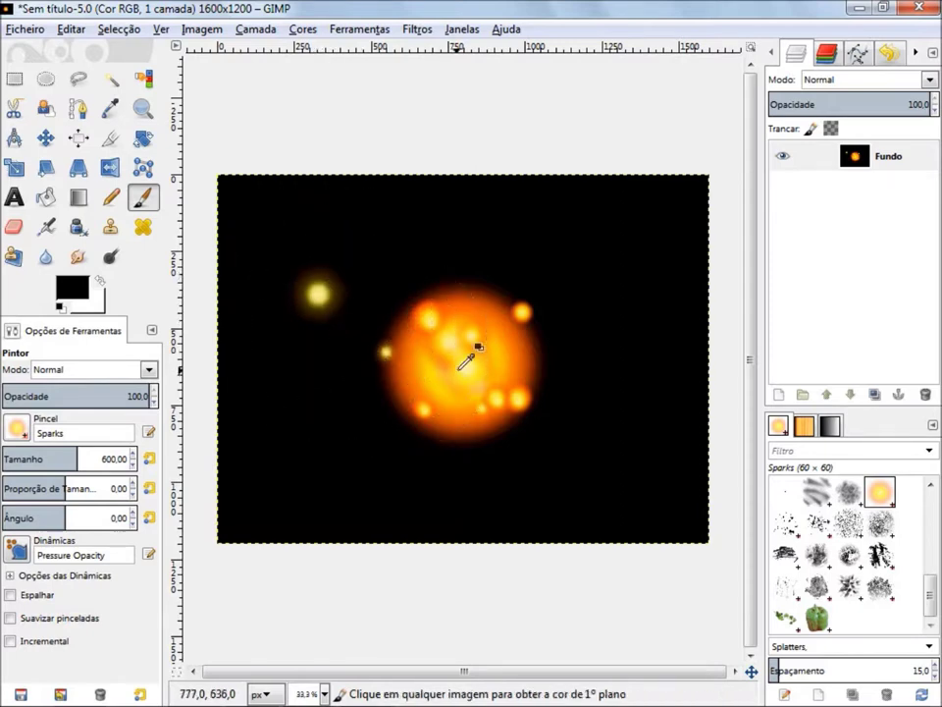
Undo the stray left glow and brighten the orb's centre with two more dabs
key(ctrl+z)
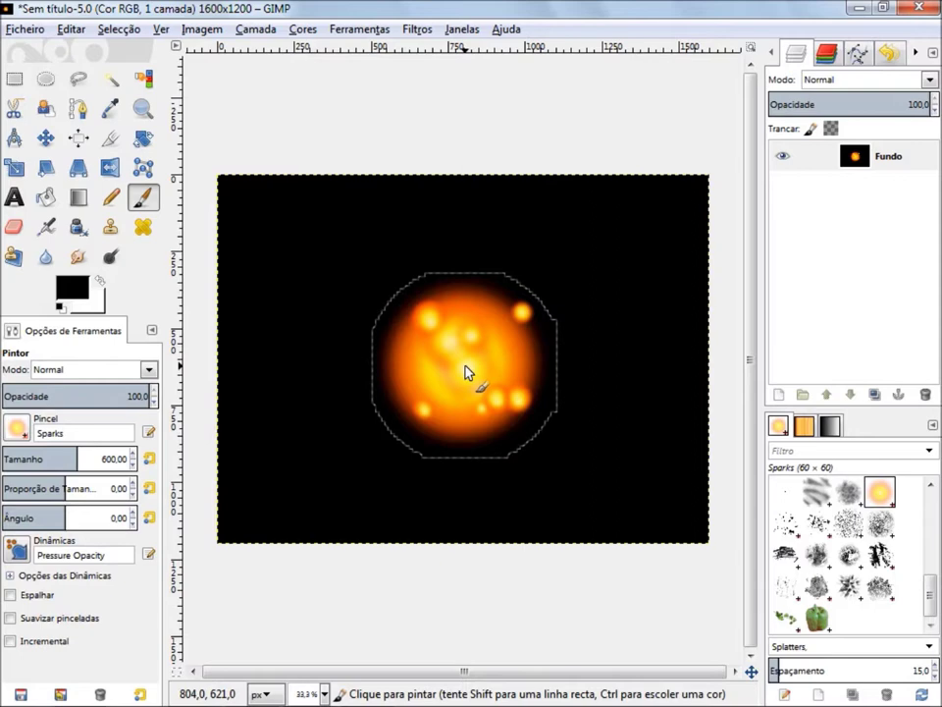
key(ctrl+z)
click(466, 371)
click(466, 371)
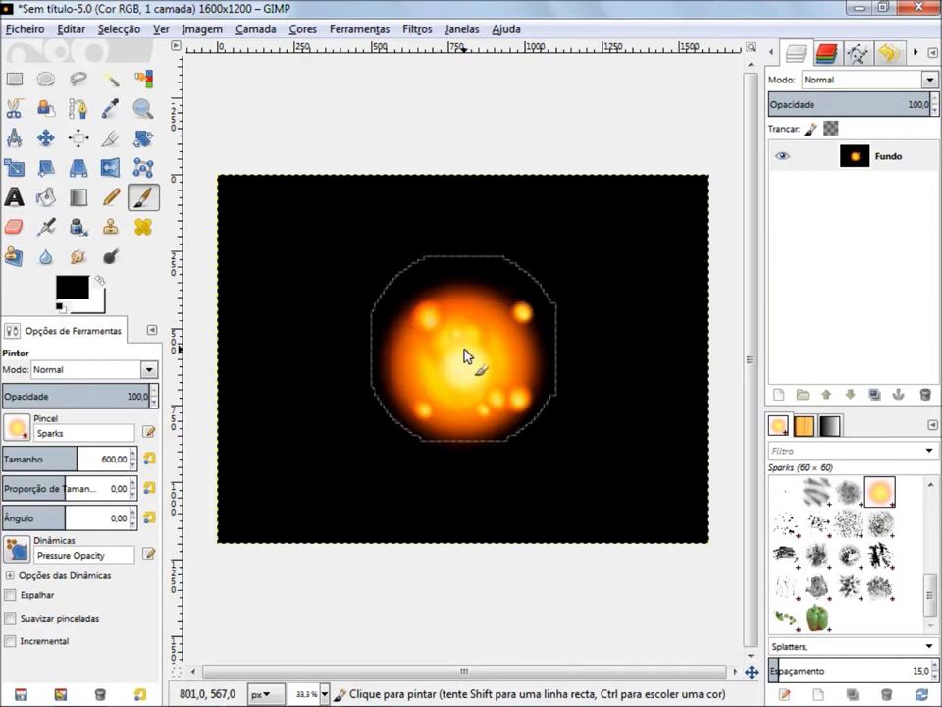
click(419, 30)
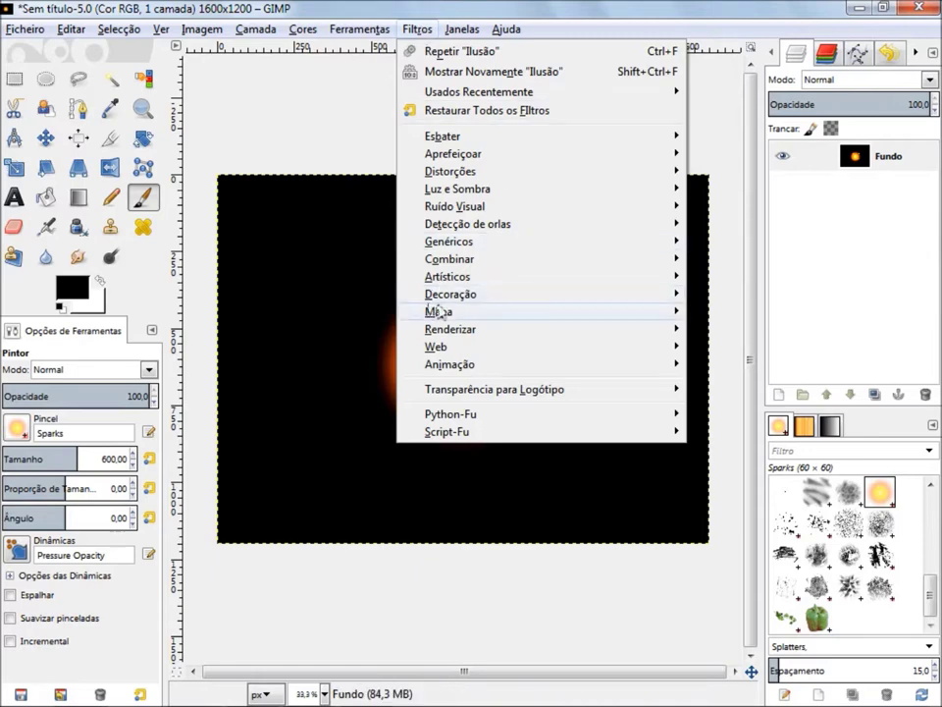
mouse_move(439, 311)
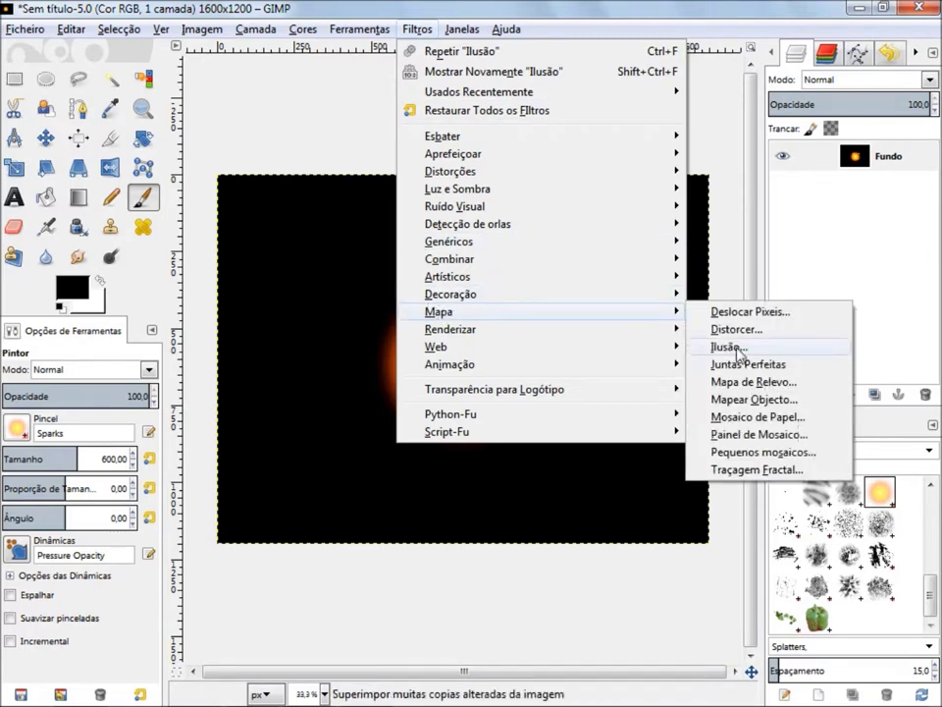
click(731, 348)
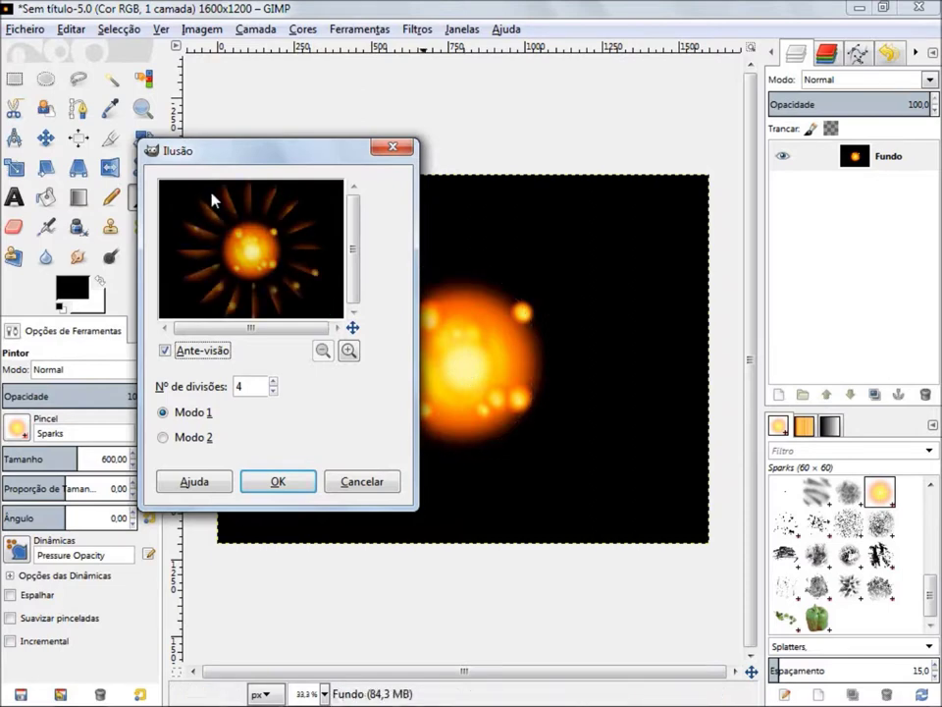
click(400, 152)
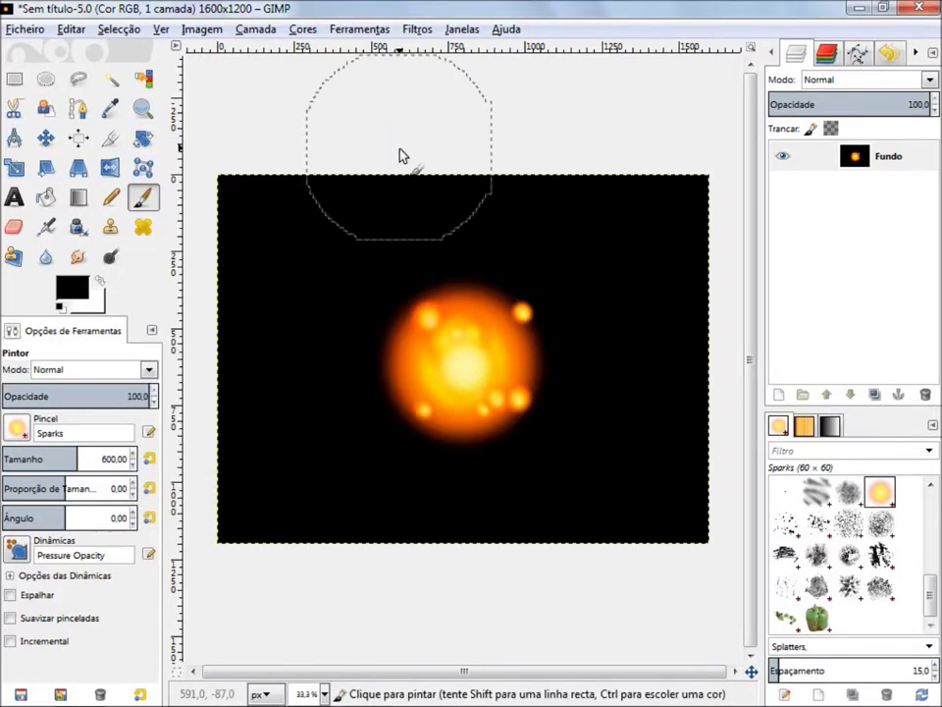
click(422, 33)
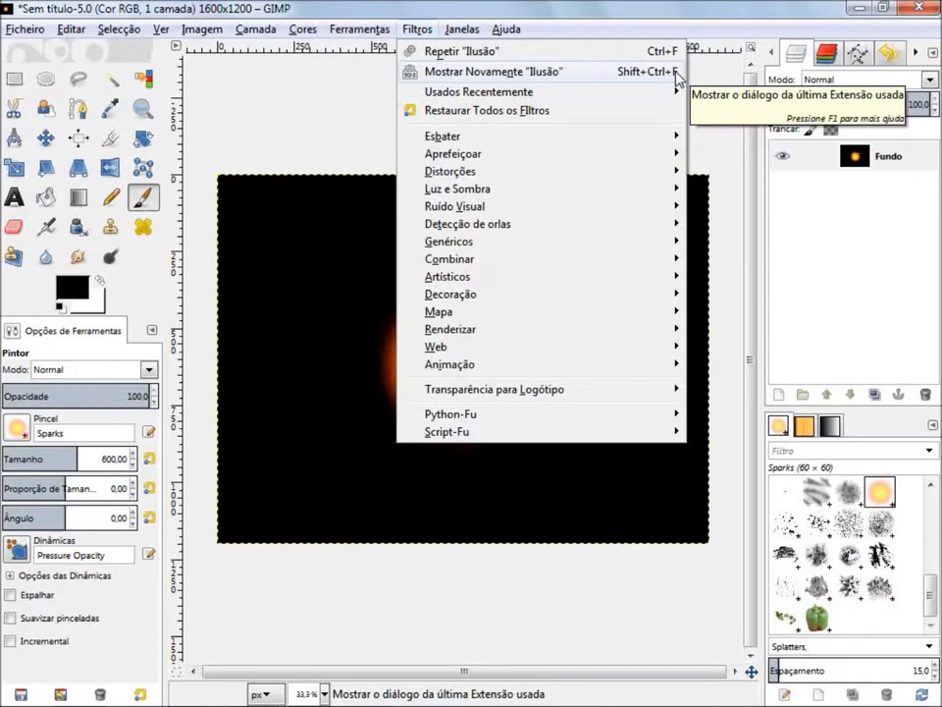
click(466, 6)
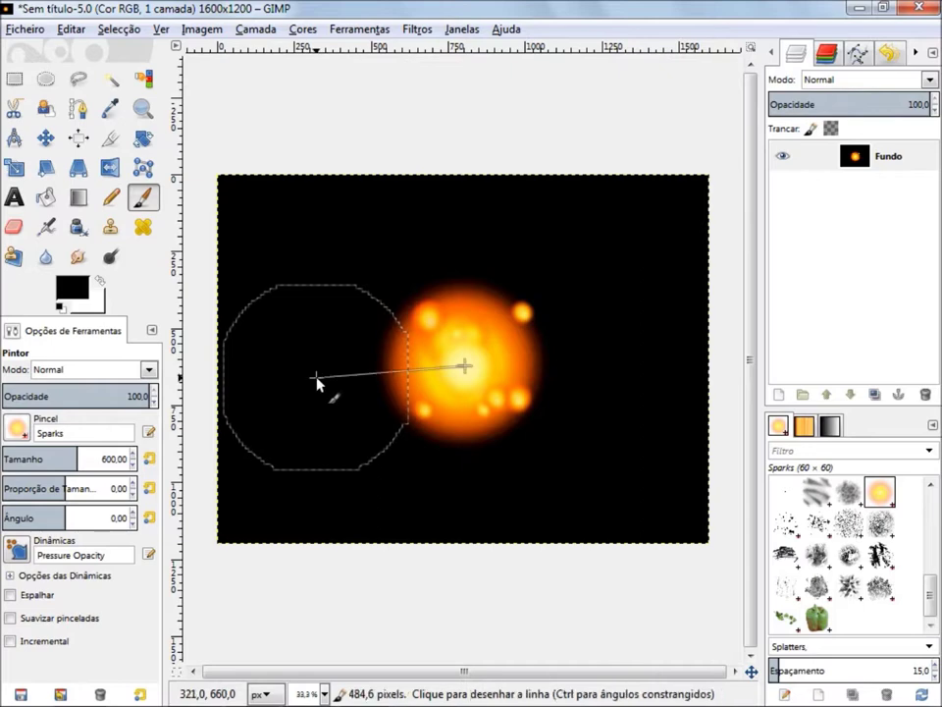
Apply Illusion at 4 divisions after previewing 8 and 24 divisions
key(ctrl)
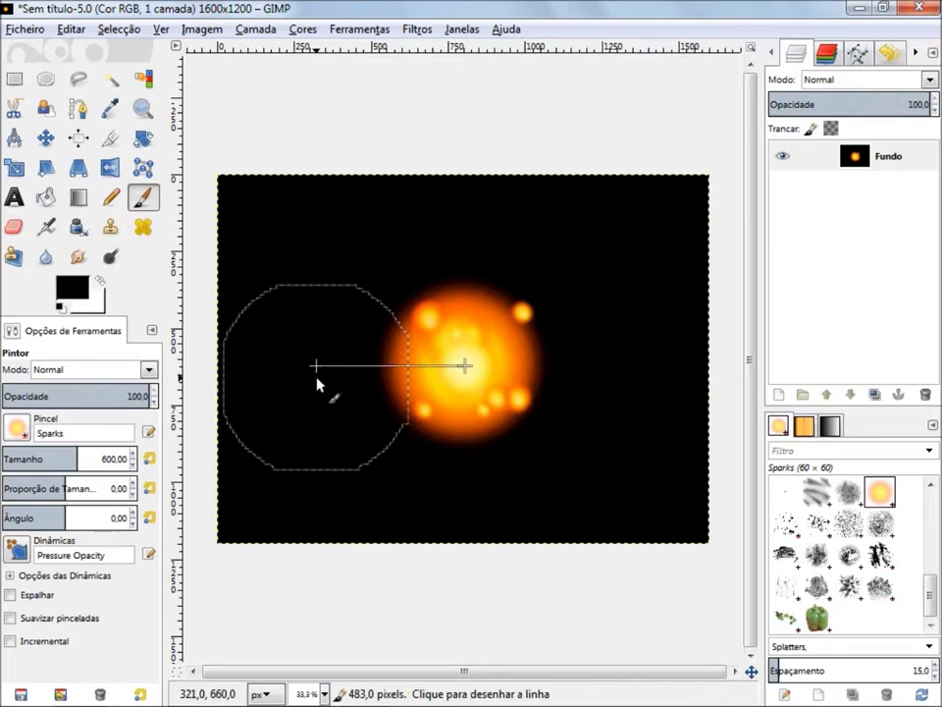
key(ctrl+shift+f)
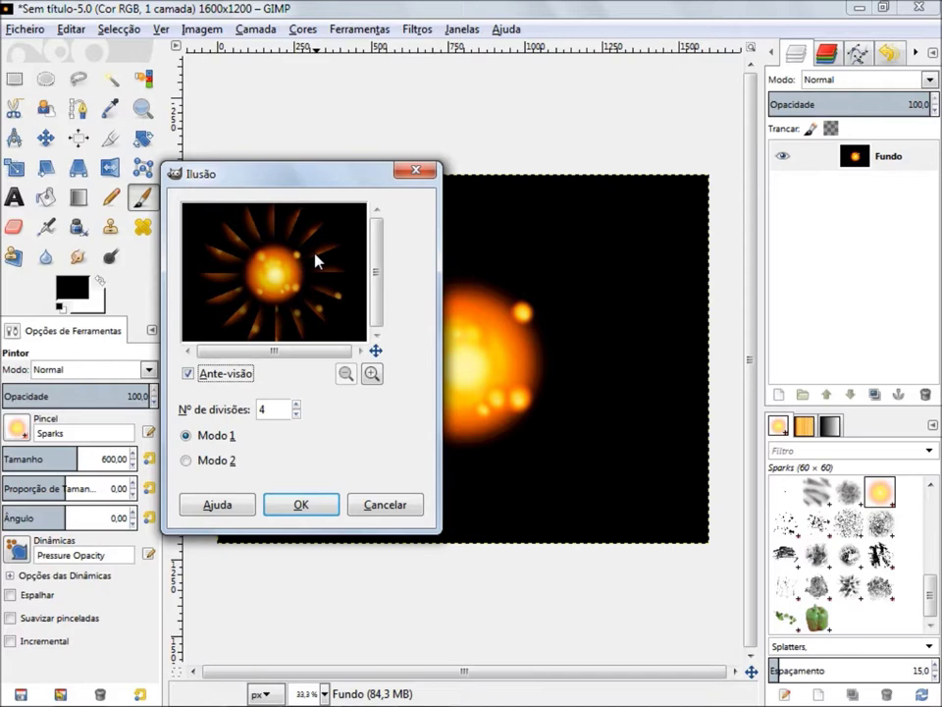
double_click(281, 410)
text(8)
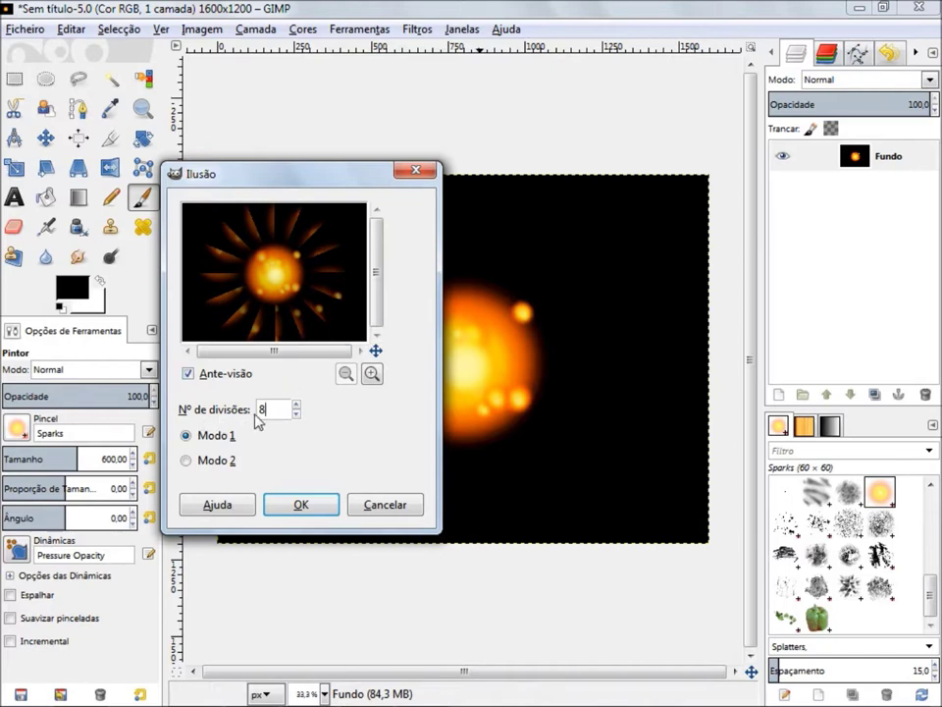
key(BackSpace)
text(4)
double_click(281, 413)
text(24)
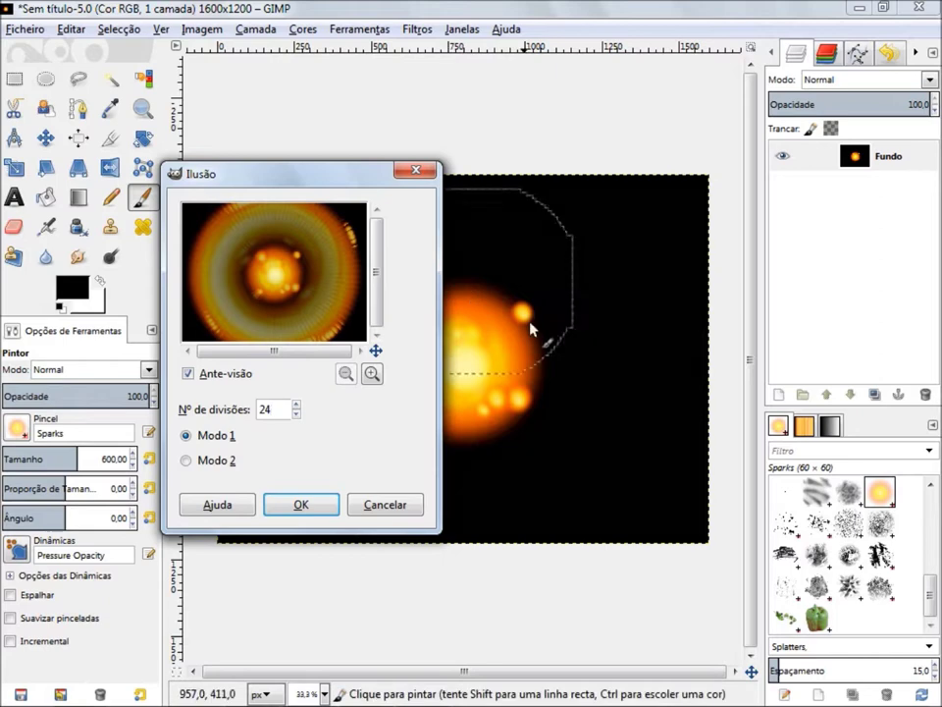
double_click(269, 408)
text(4)
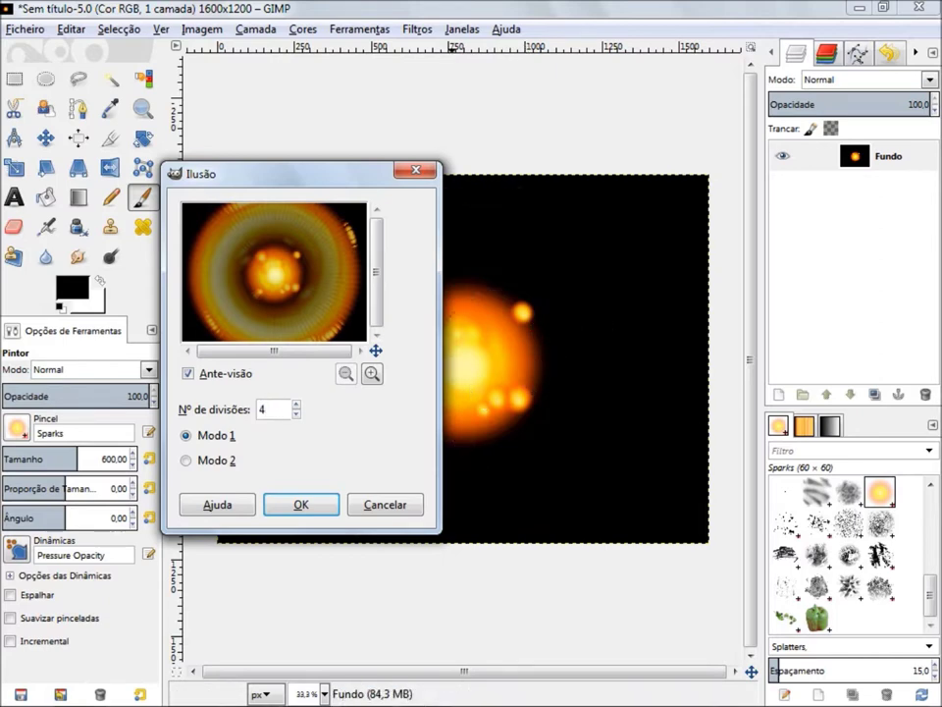
key(Tab)
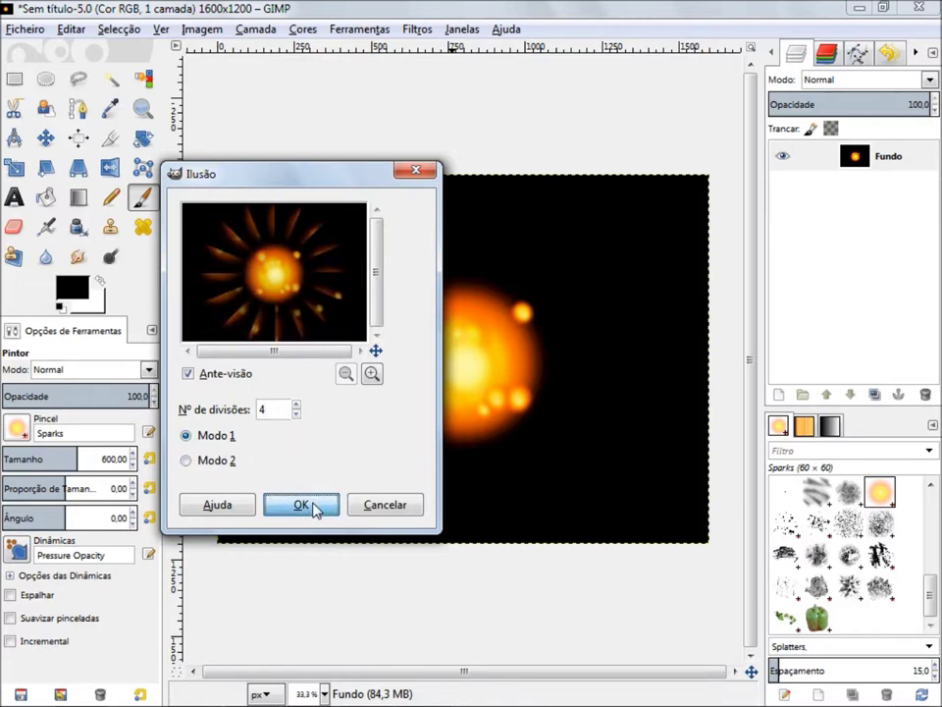
click(311, 504)
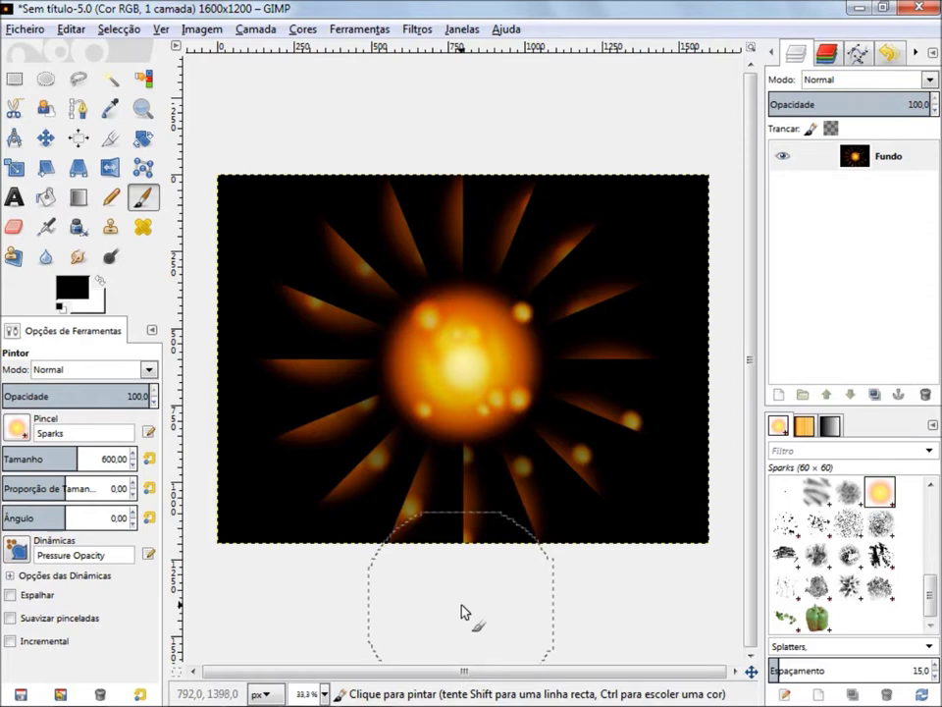
Apply a second Illusion pass at 4 divisions
key(shift)
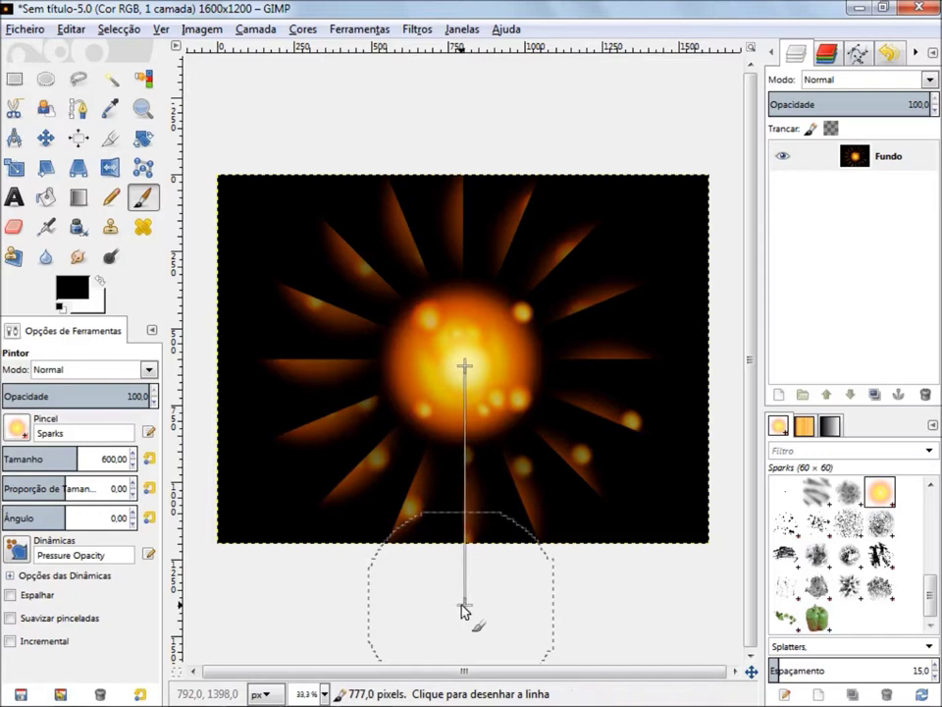
key(shift+ctrl+f)
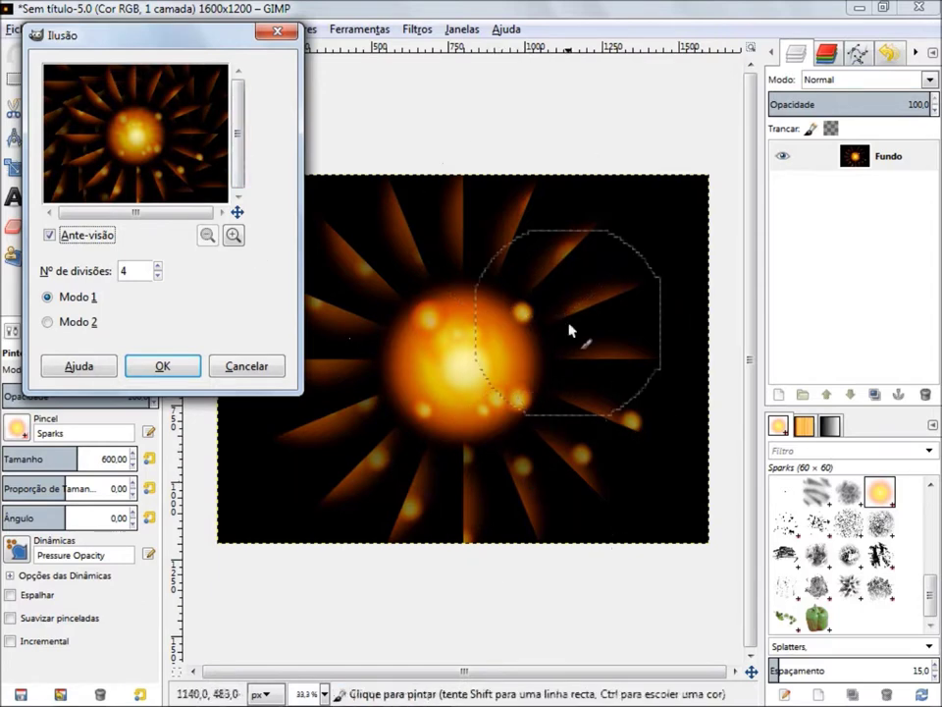
click(185, 370)
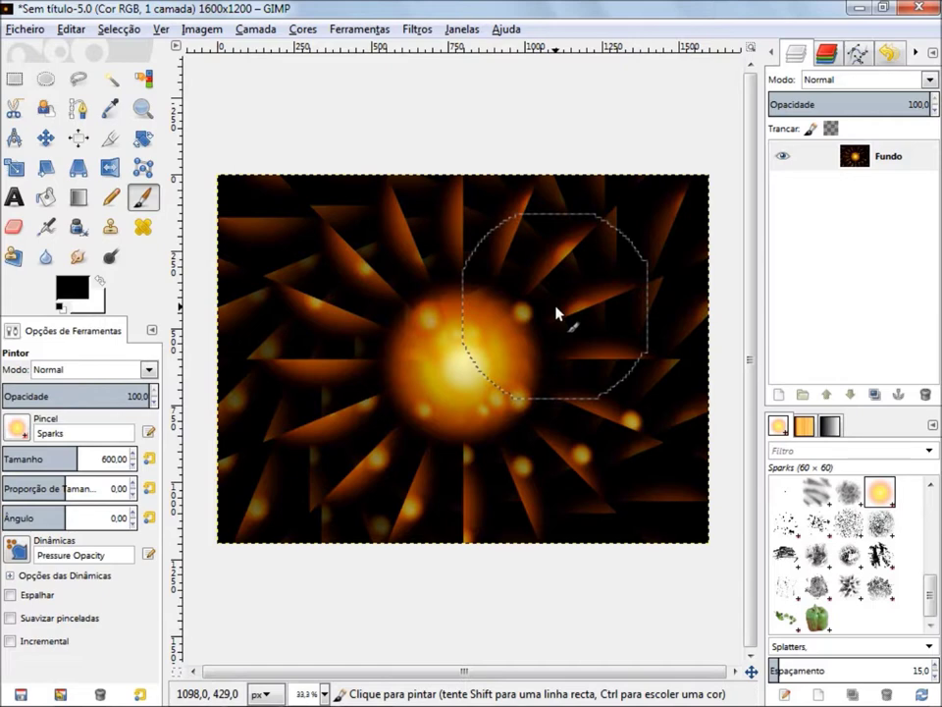
key(shift)
Apply two more Illusion passes at 4 divisions
key(shift+f)
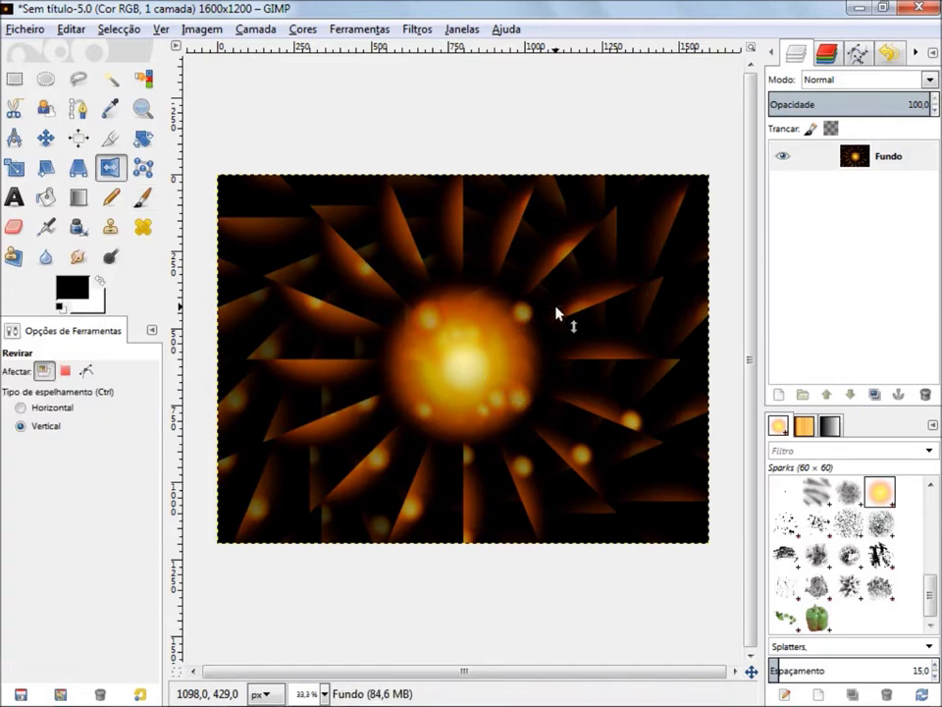
key(ctrl)
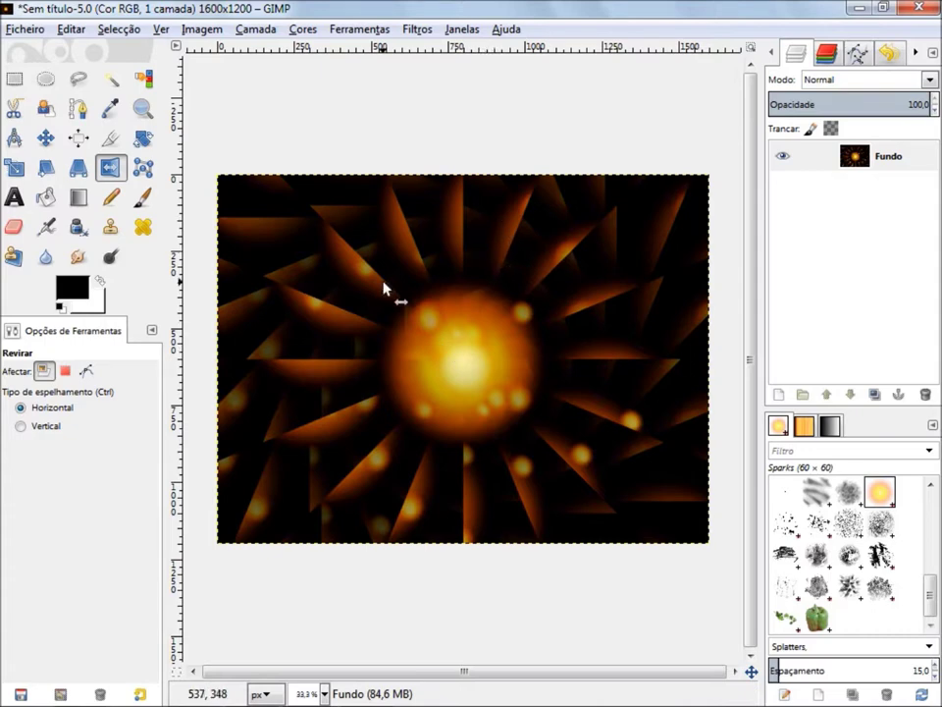
key(ctrl)
key(ctrl+shift+f)
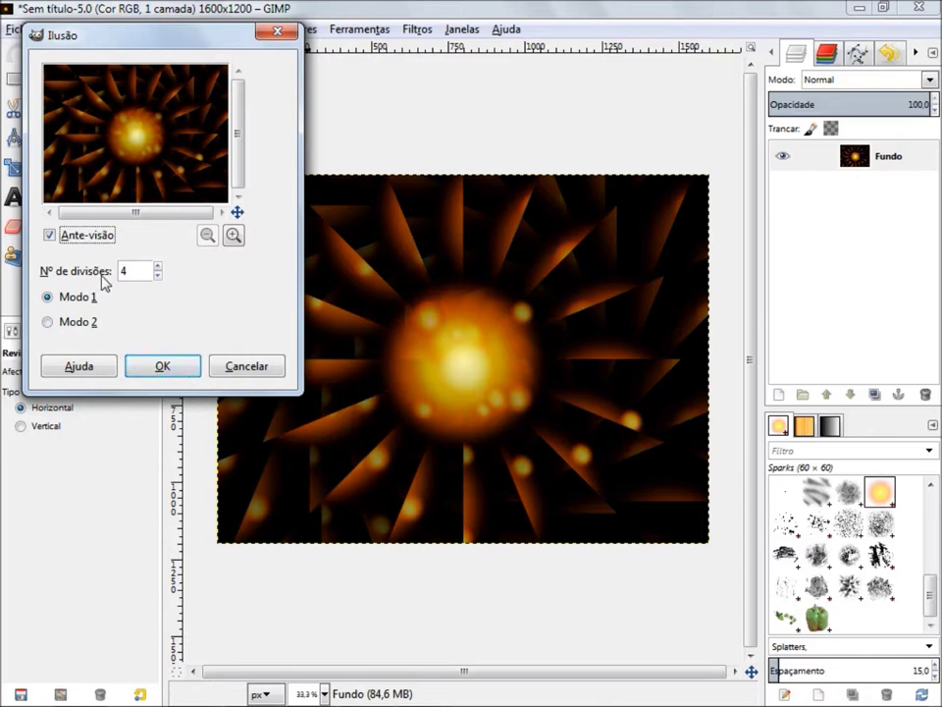
click(163, 367)
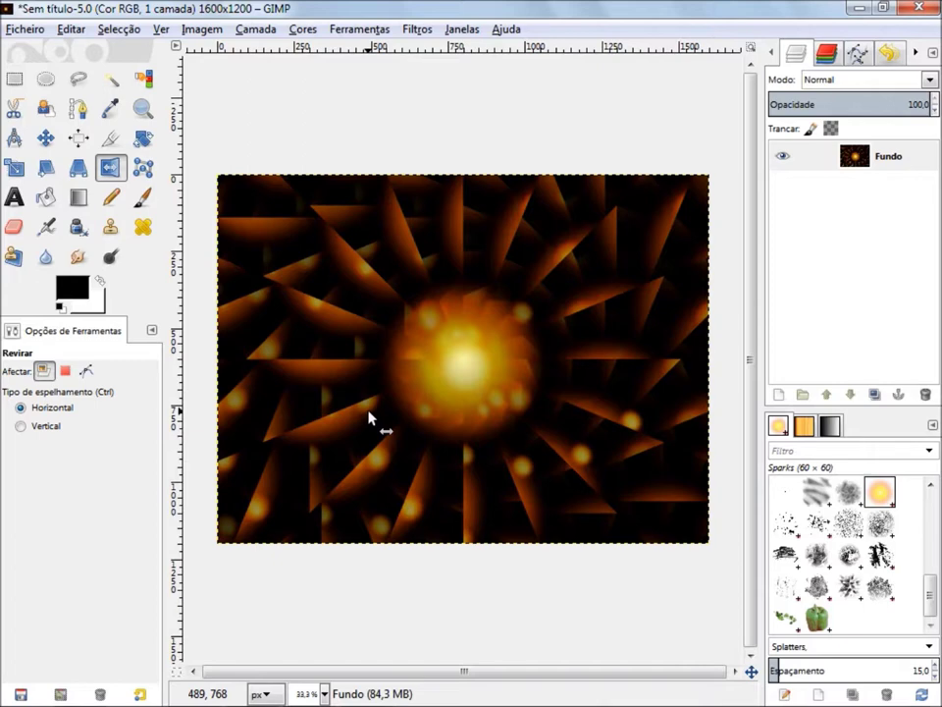
key(ctrl)
key(ctrl+shift+f)
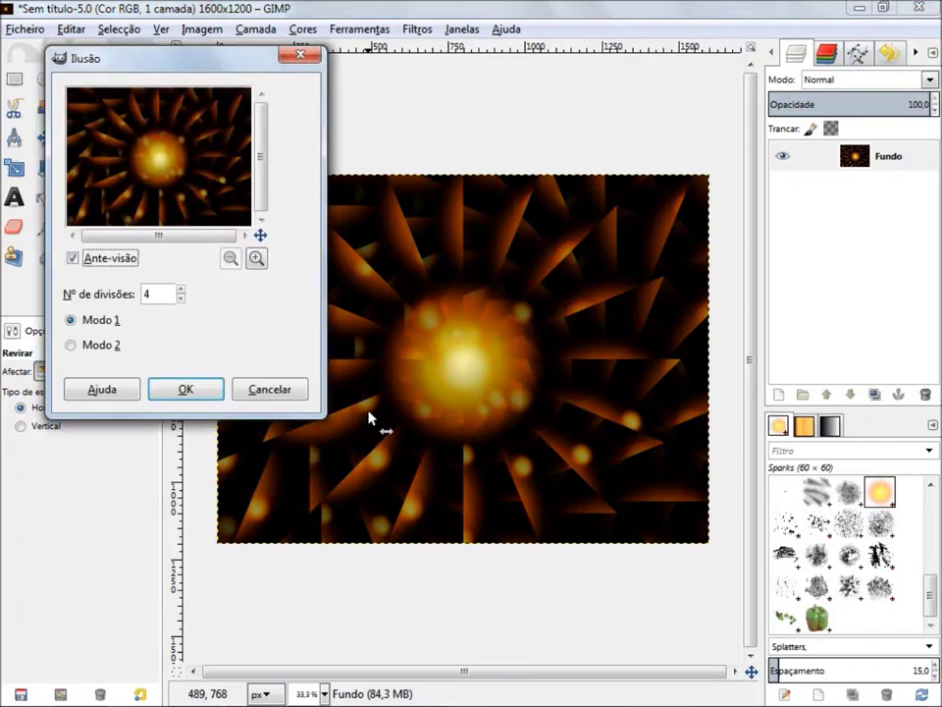
click(193, 397)
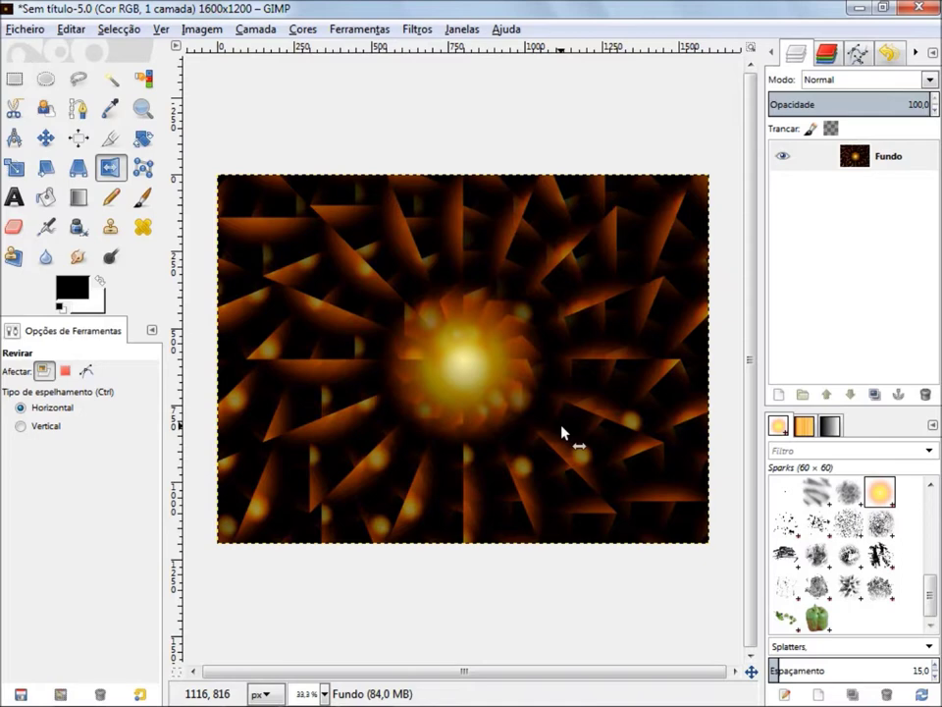
Apply an Illusion pass with divisions changed to 8
key(ctrl)
key(ctrl+shift+f)
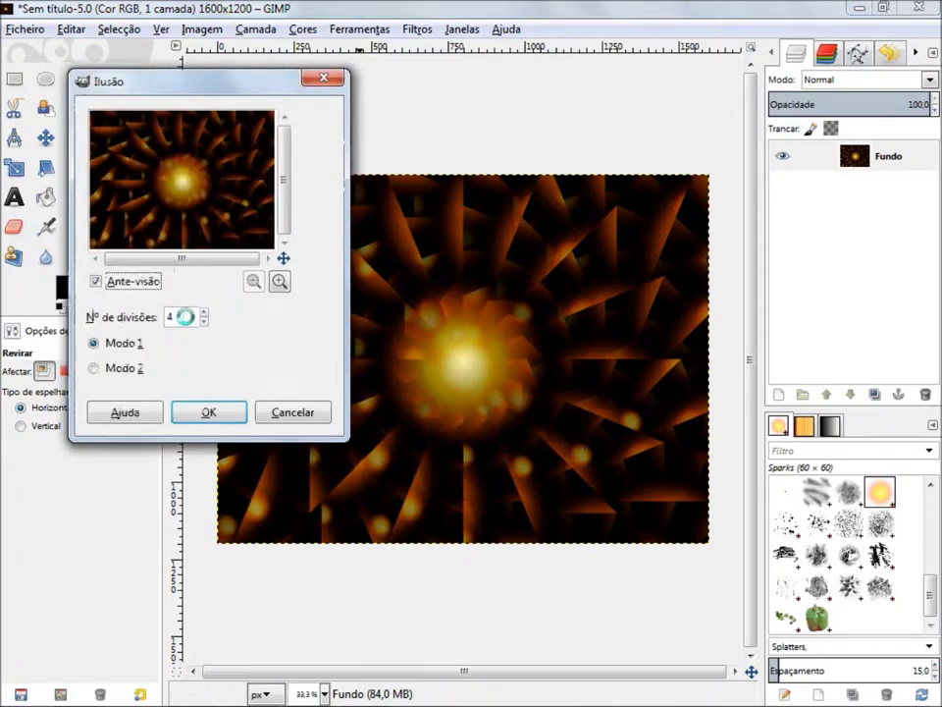
click(184, 317)
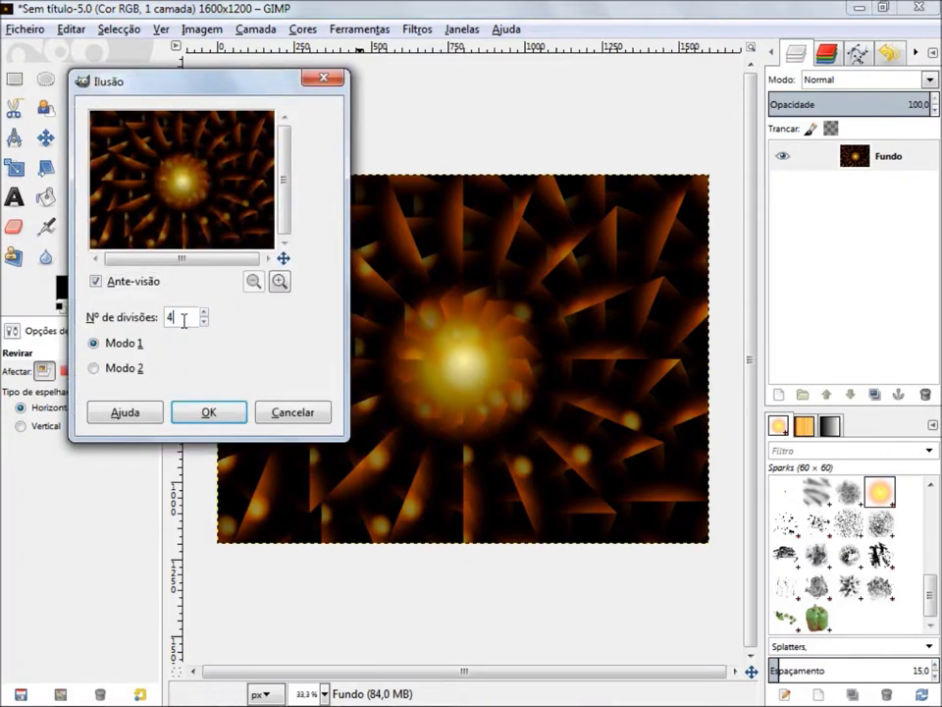
key(BackSpace)
text(8)
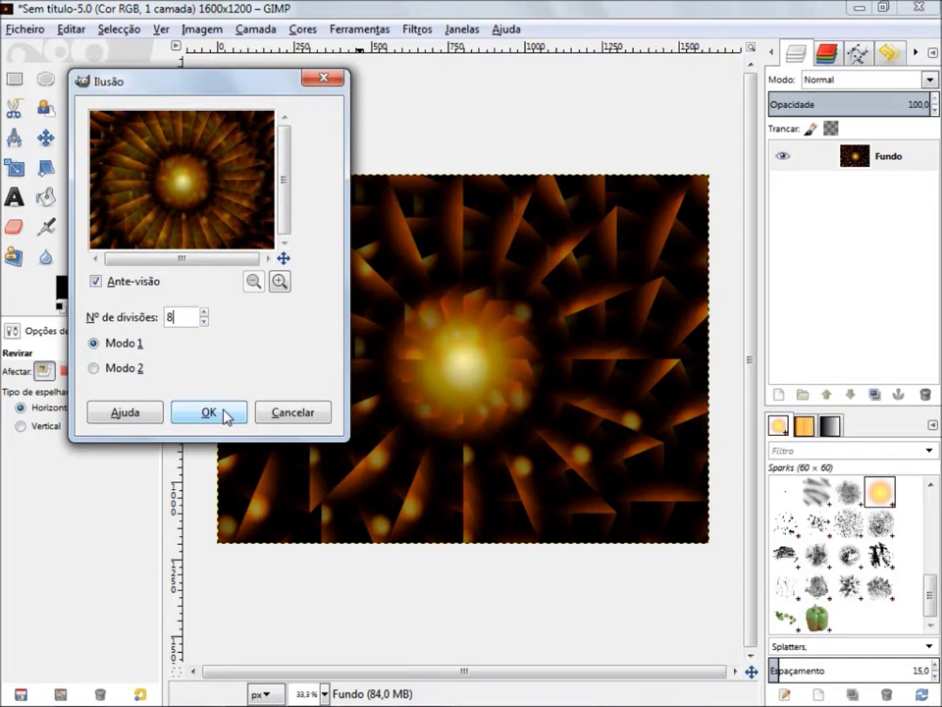
click(226, 414)
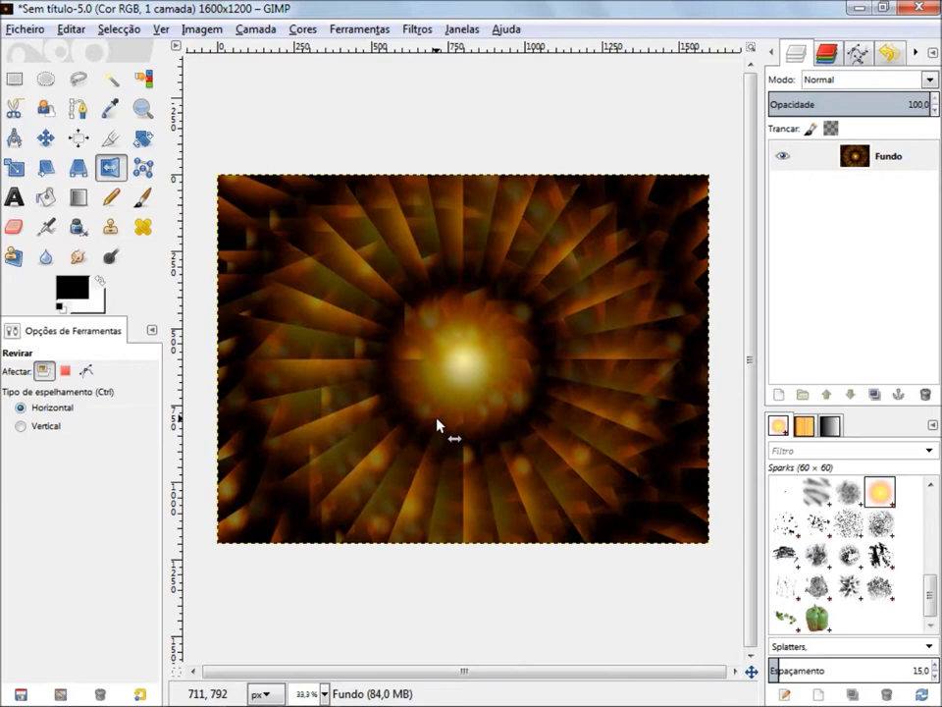
Apply another Illusion pass at 8 divisions
key(ctrl)
key(ctrl+shift+f)
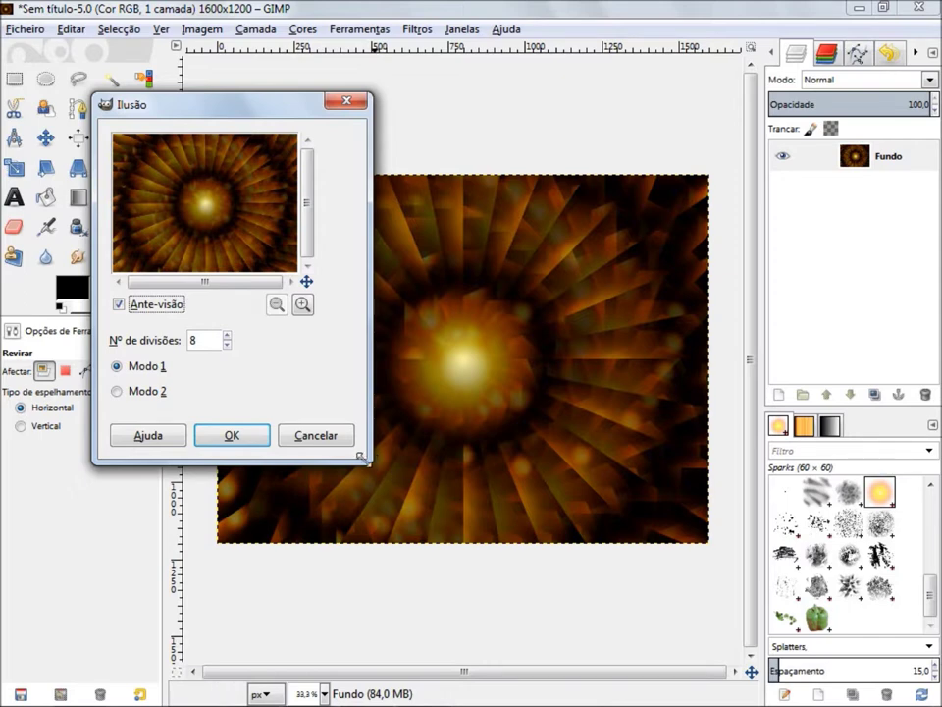
click(245, 439)
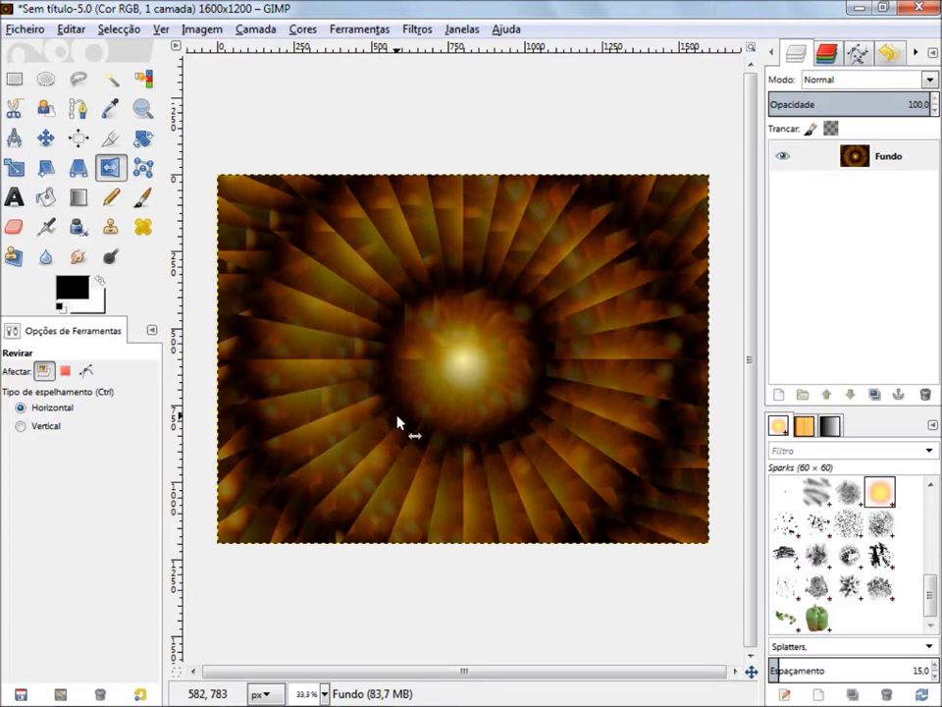
Apply an Illusion pass with divisions set to 64
key(ctrl)
key(ctrl+shift+f)
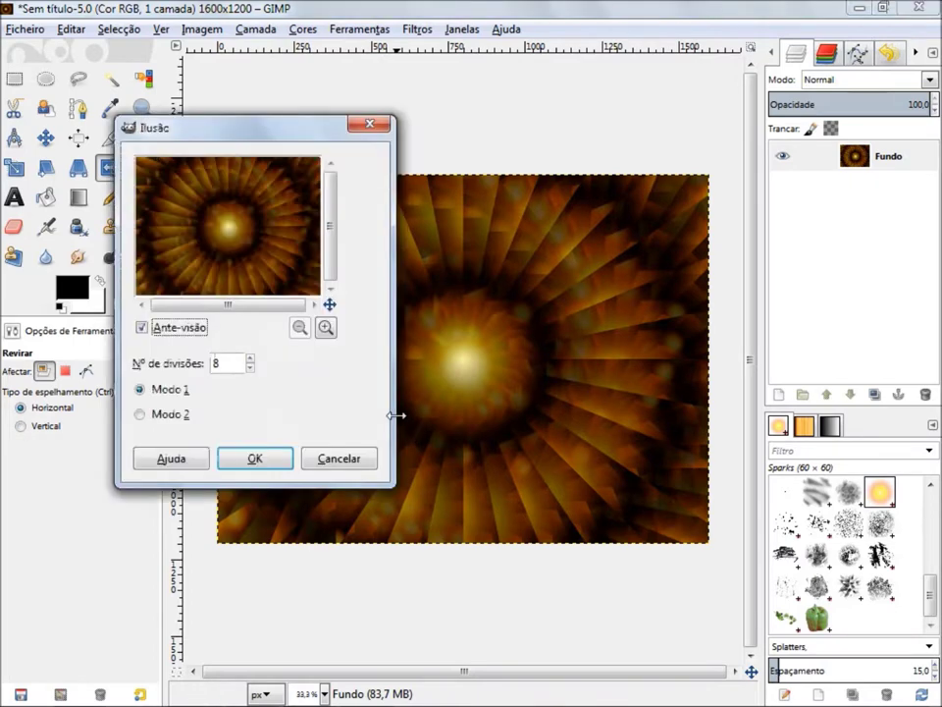
click(220, 362)
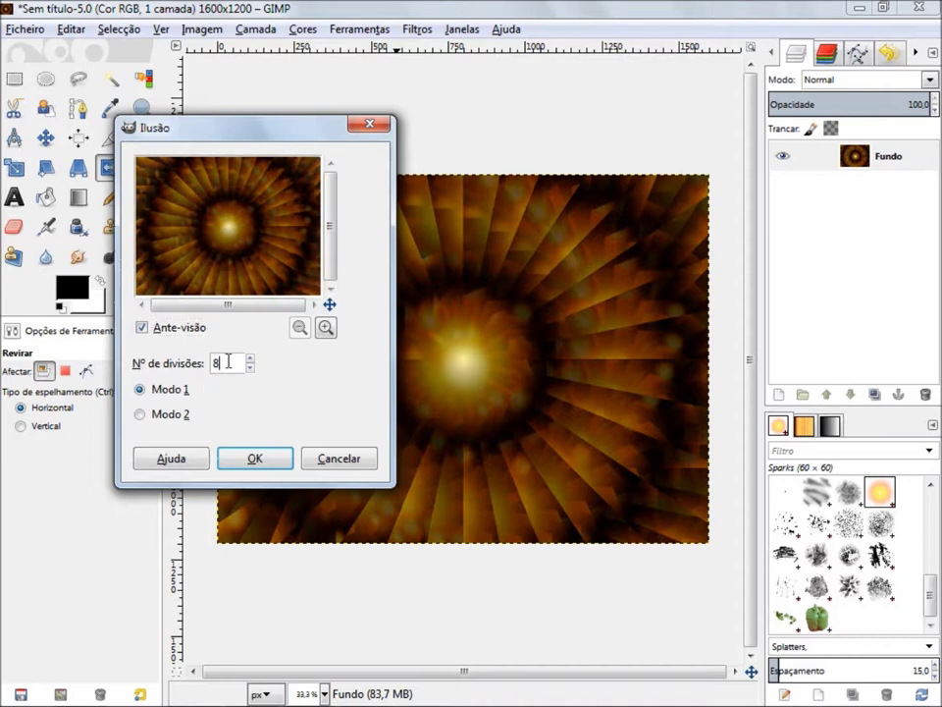
key(BackSpace)
text(64)
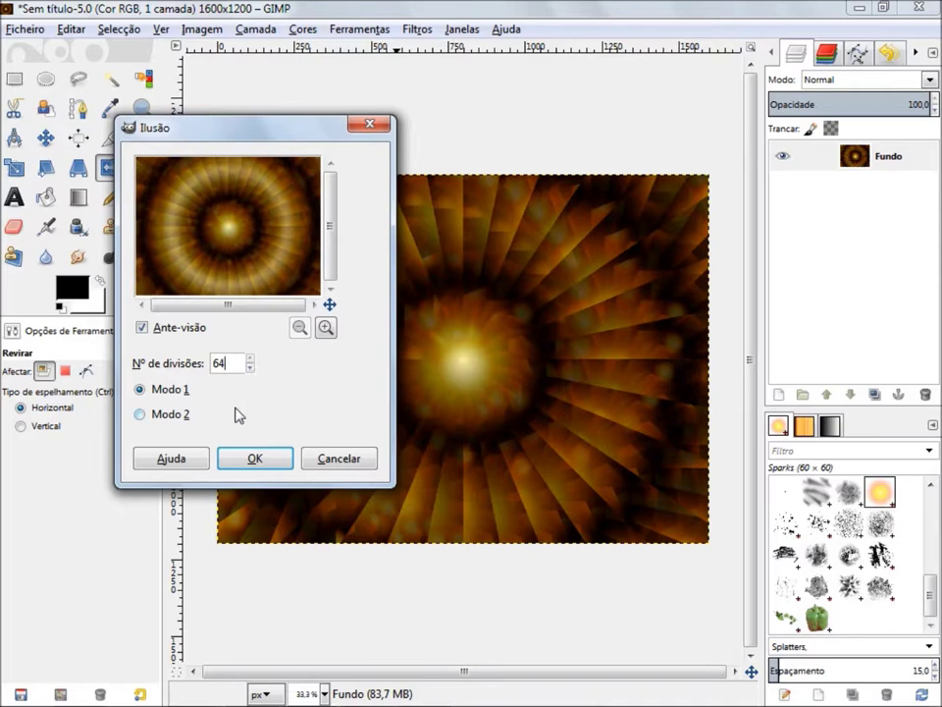
click(255, 460)
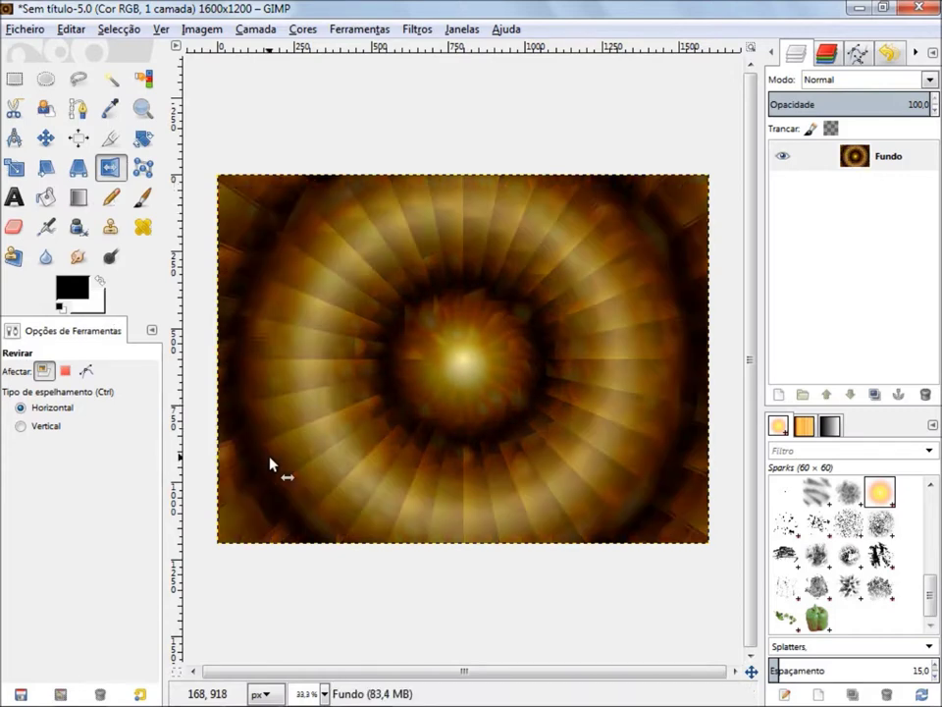
scroll(480, 325, up, 1)
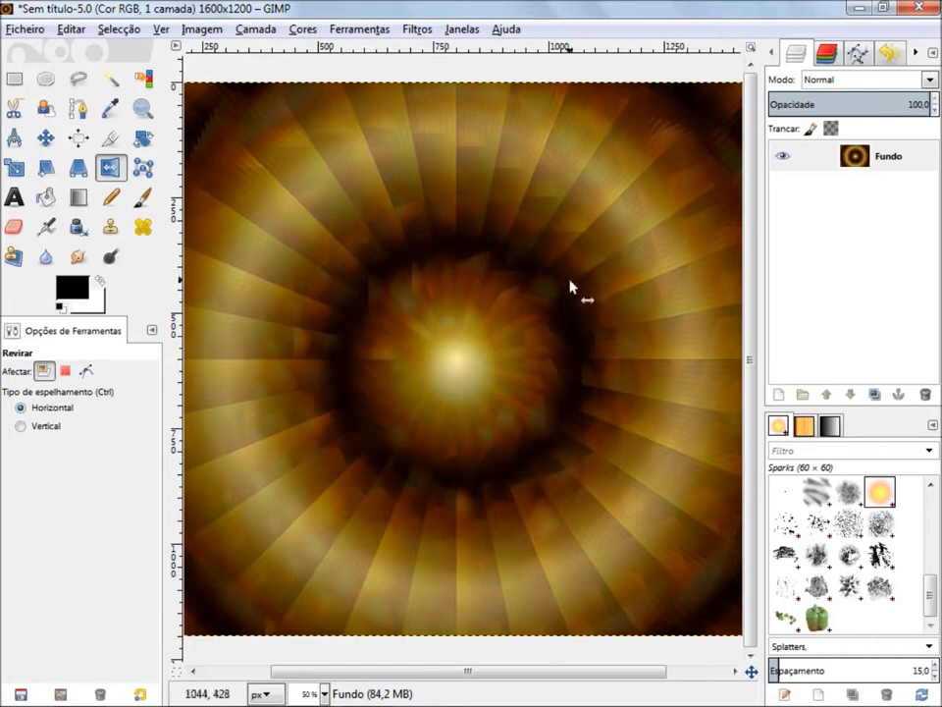
scroll(627, 387, down, 1)
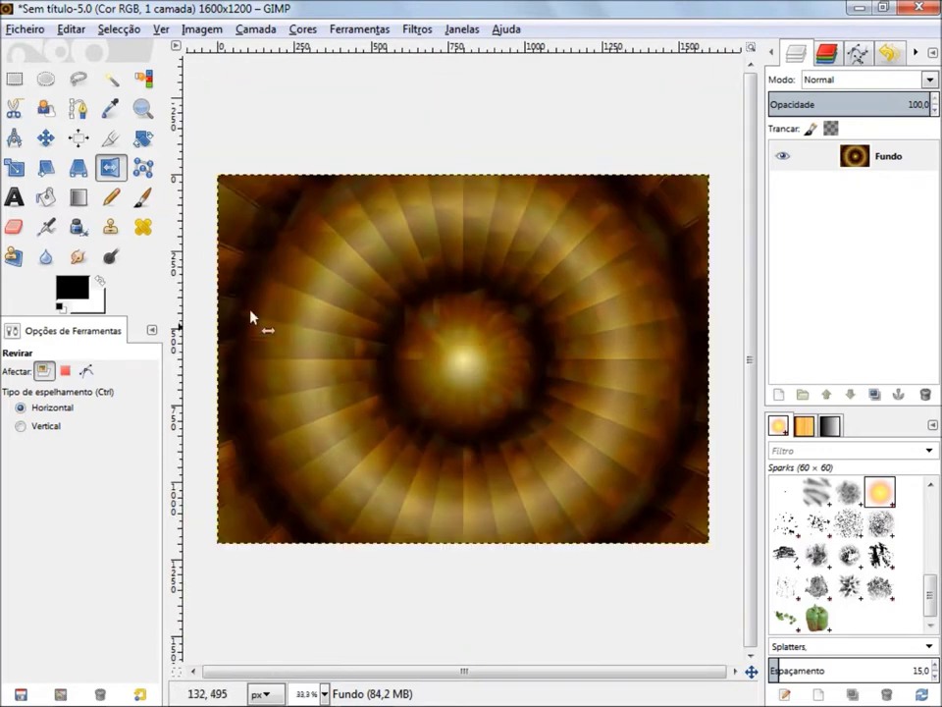
scroll(204, 232, up, 1)
scroll(246, 239, up, 1)
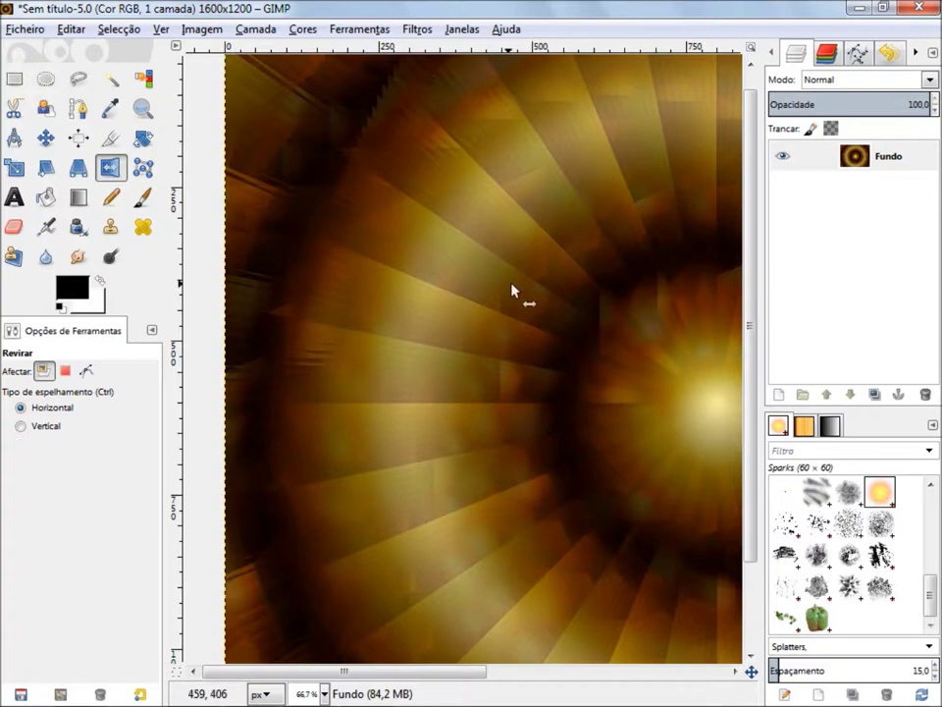
scroll(621, 333, down, 1)
scroll(621, 331, down, 1)
scroll(621, 330, down, 1)
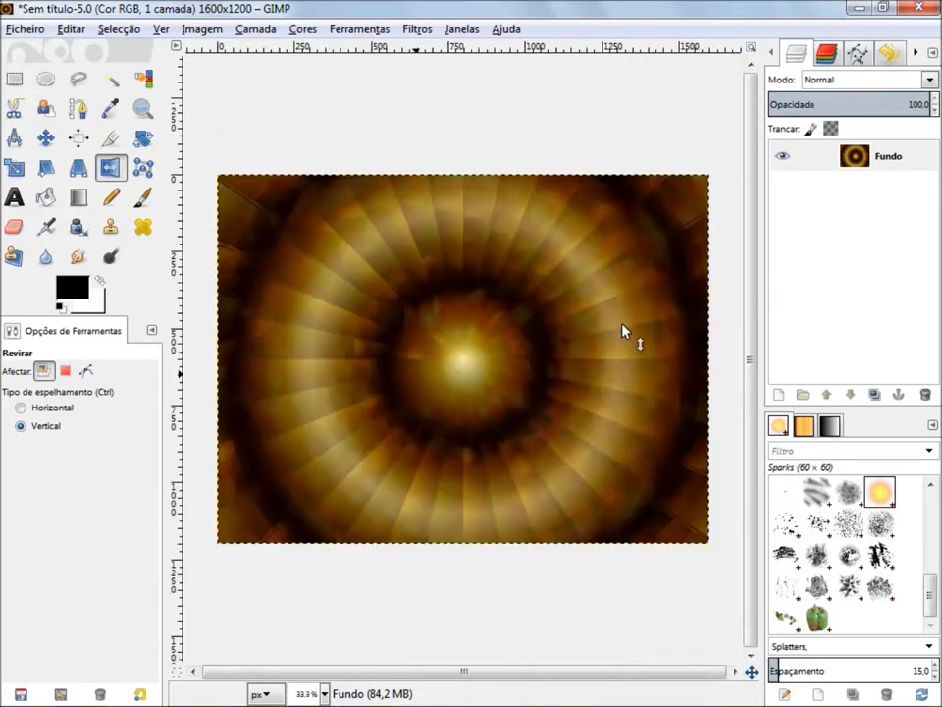
scroll(557, 331, up, 1)
scroll(555, 334, down, 1)
ctrl+scroll(496, 346, up, 1)
ctrl+scroll(496, 326, up, 2)
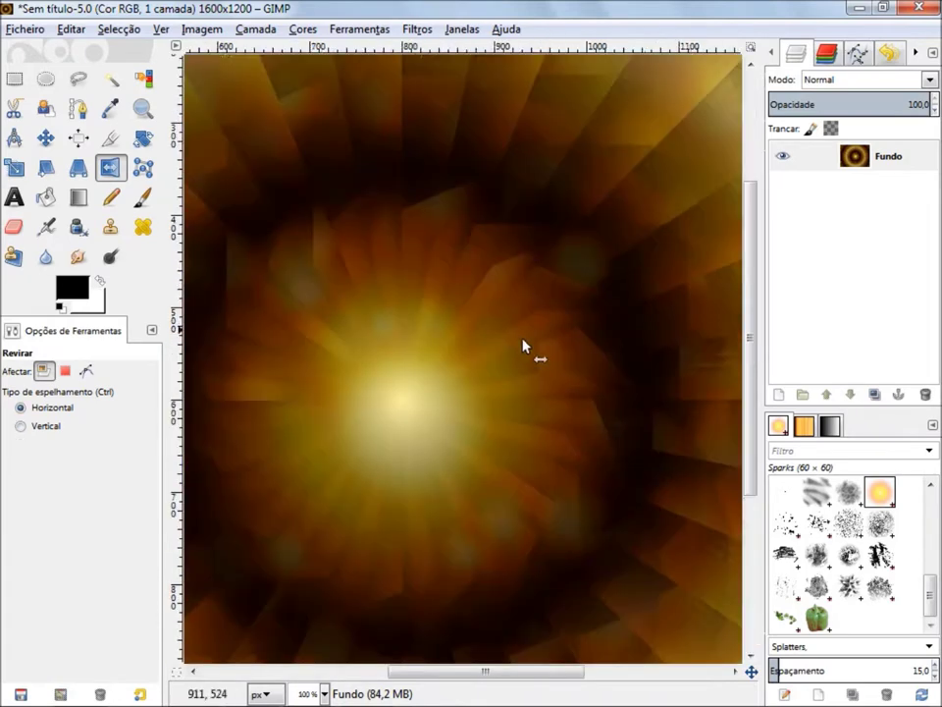
scroll(542, 353, right, 5)
ctrl+scroll(542, 353, down, 1)
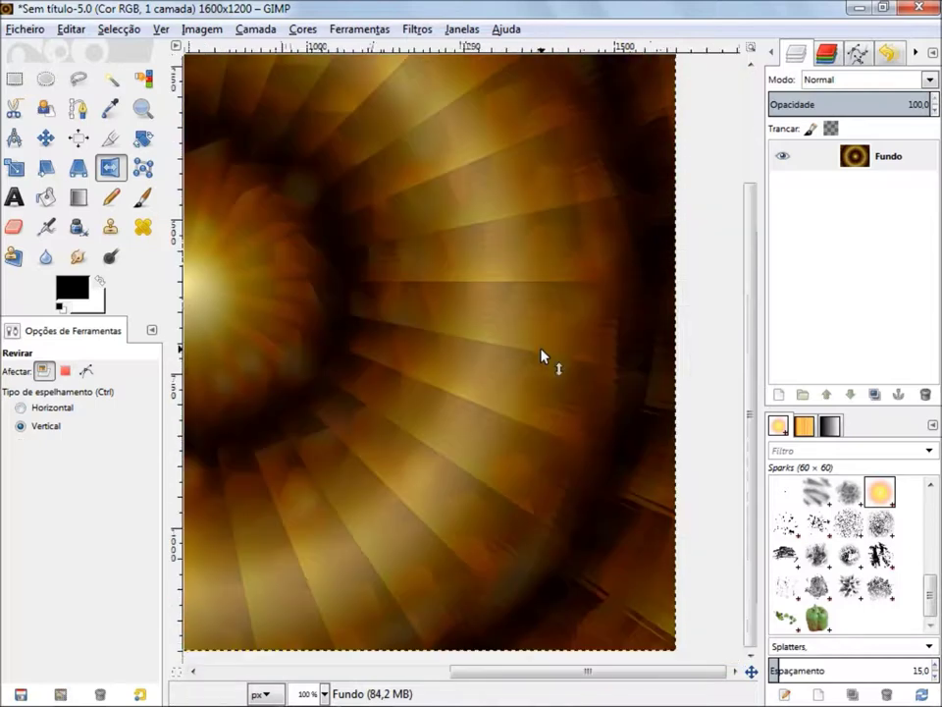
ctrl+scroll(543, 355, down, 3)
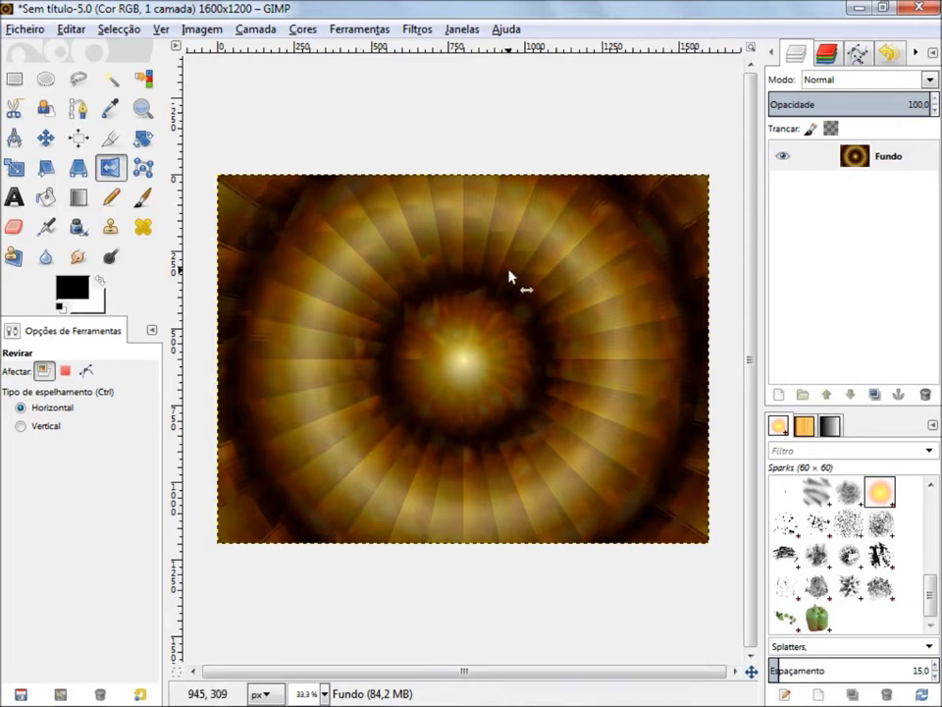
key(ctrl)
Apply another 64-division Illusion pass, then select the divisions value in reopened Illusion
key(shift+ctrl+f)
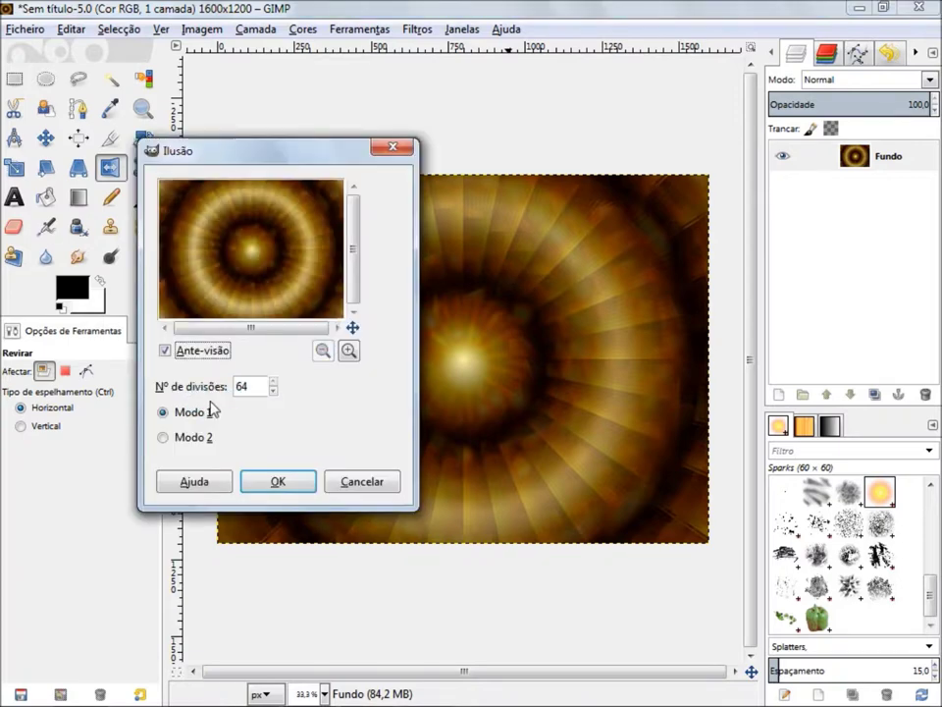
click(279, 482)
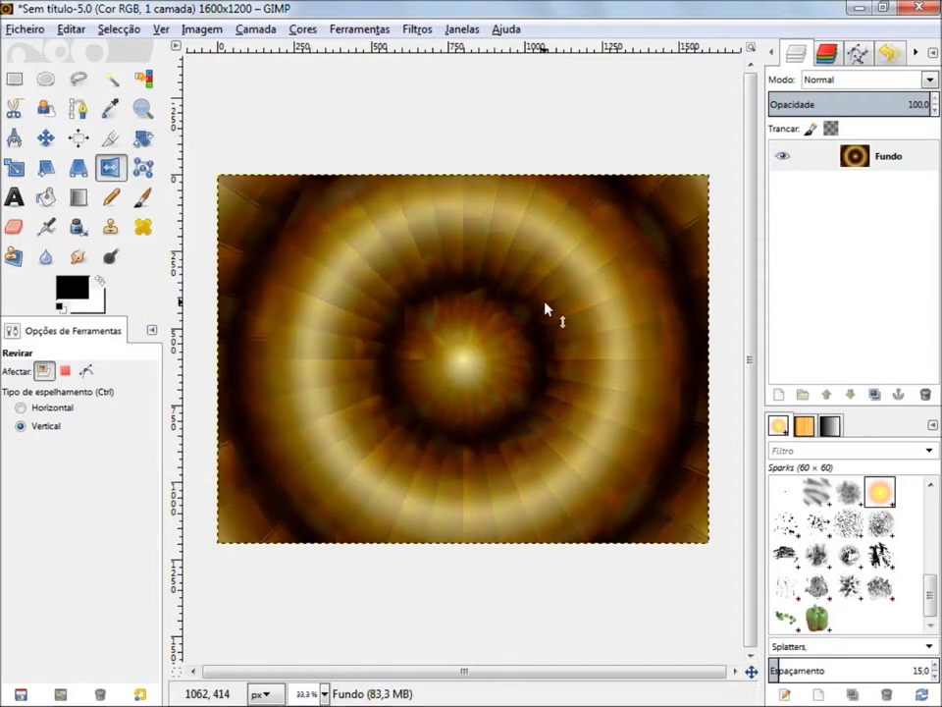
scroll(546, 311, up, 1)
scroll(545, 311, down, 1)
key(shift+ctrl+f)
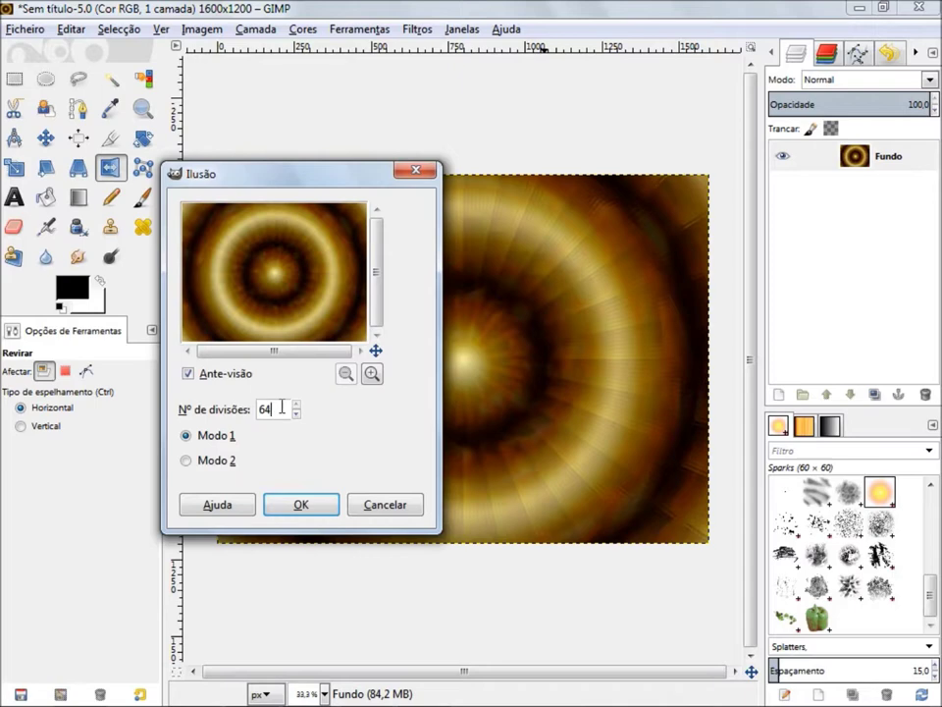
double_click(282, 406)
Apply the Illusion pass with 2 divisions and zoom to inspect the result
text(2)
click(308, 510)
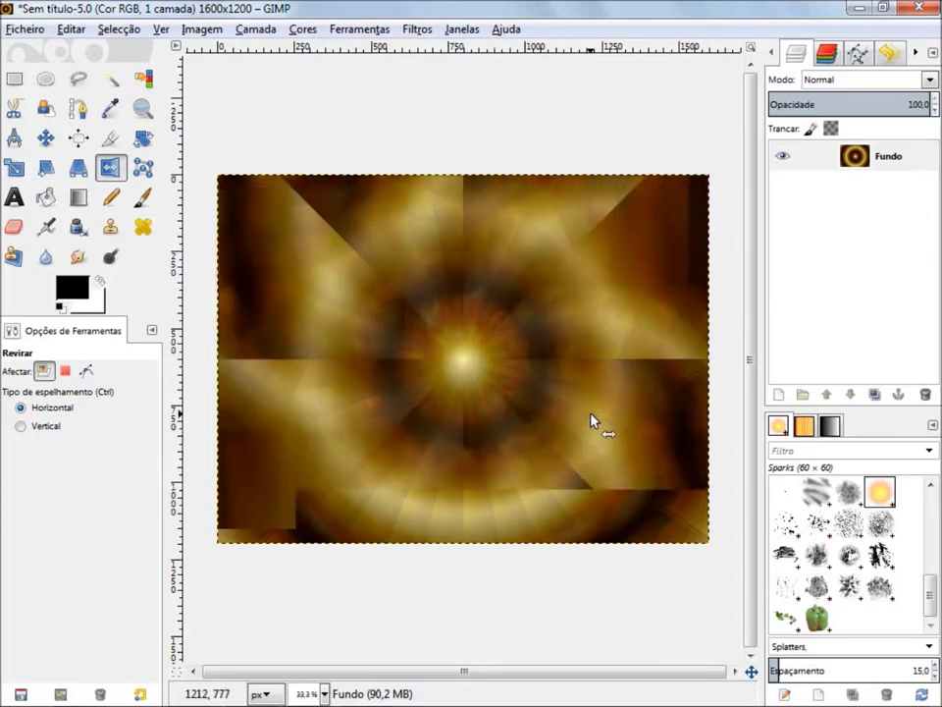
key(ctrl)
scroll(549, 308, up, 1)
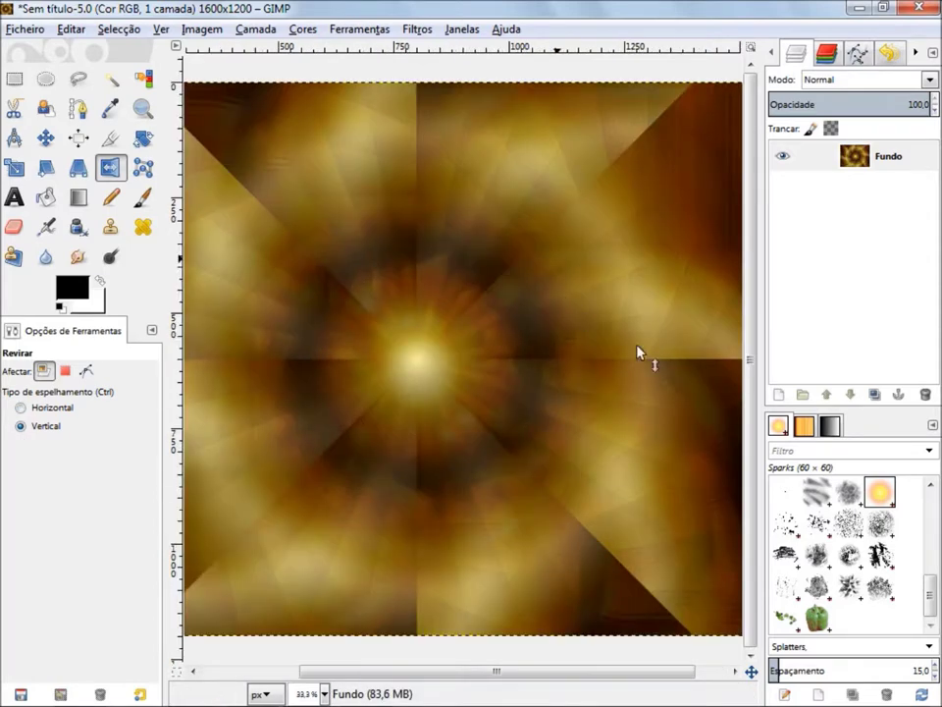
scroll(637, 353, up, 1)
scroll(394, 504, down, 2)
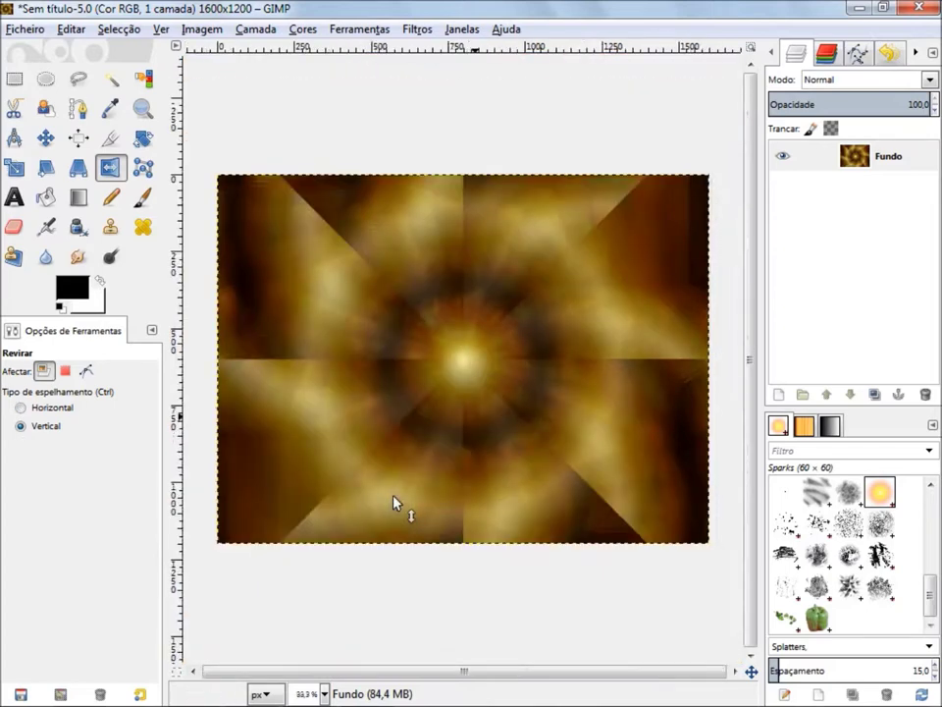
Rerun Illusion with 4 divisions
key(ctrl+shift+f)
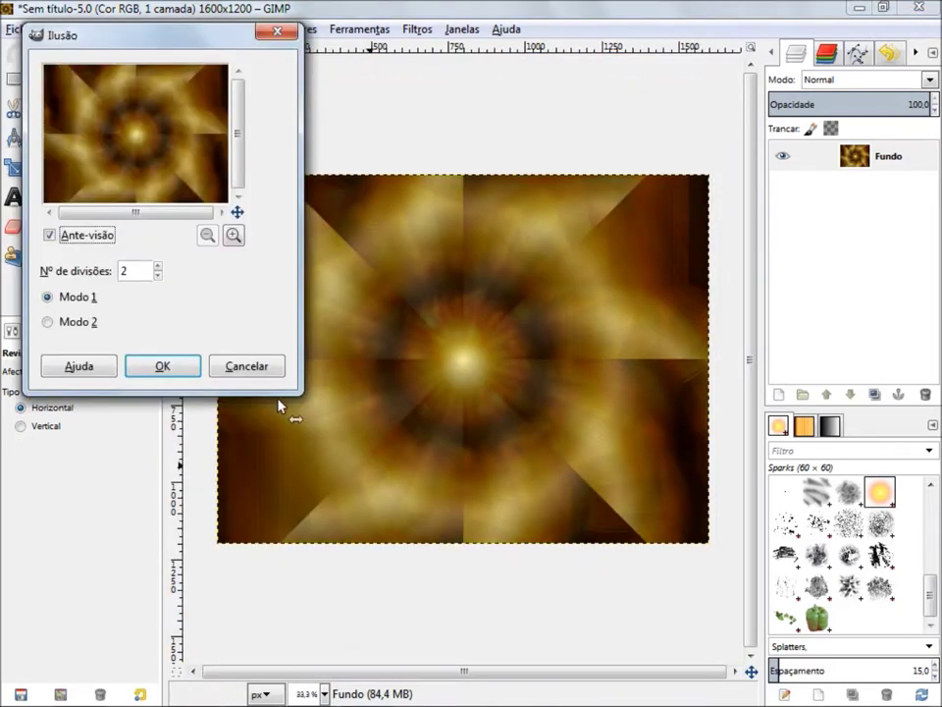
click(142, 272)
key(BackSpace)
text(4)
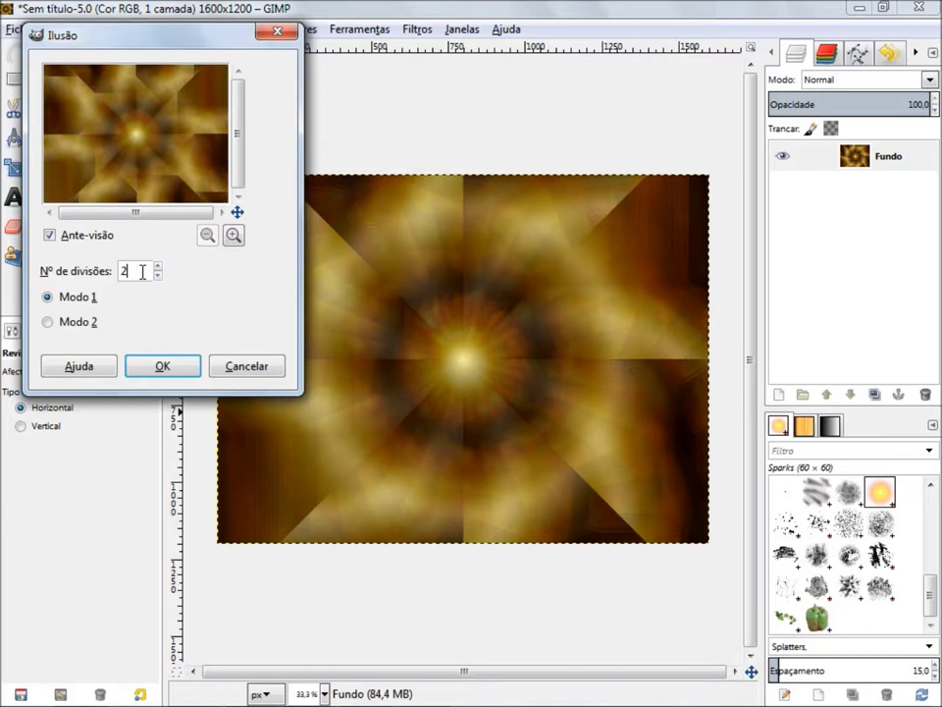
click(162, 368)
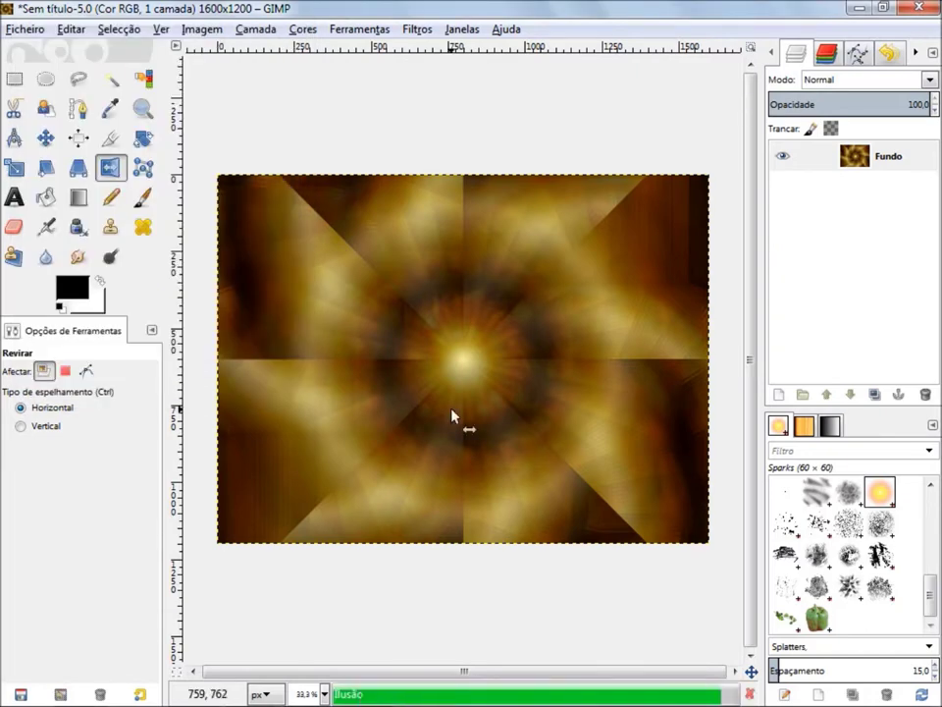
ctrl+scroll(469, 427, up, 1)
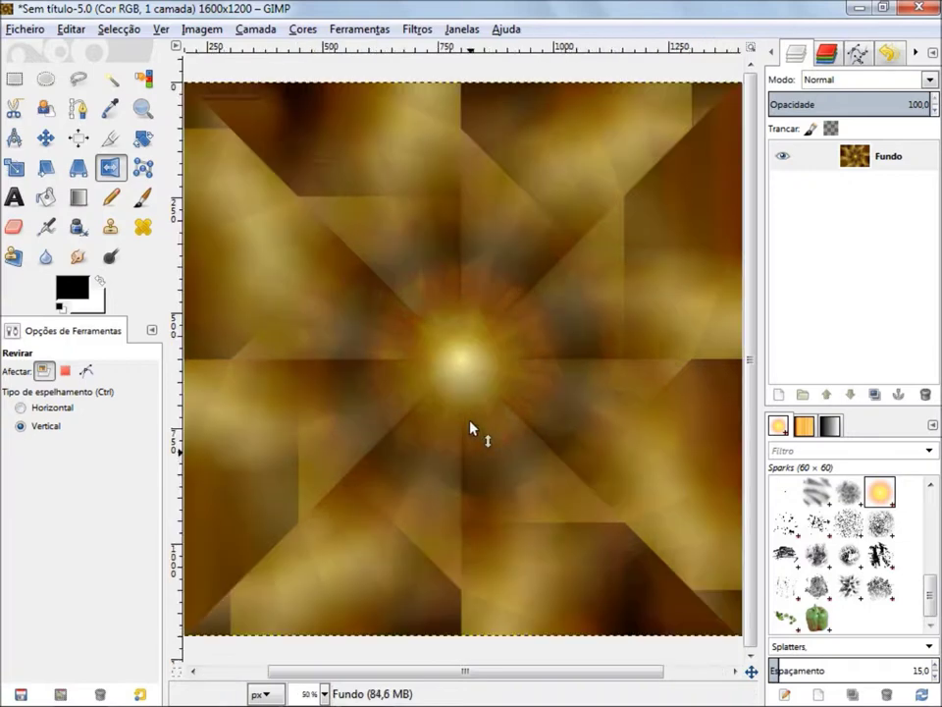
ctrl+scroll(469, 427, down, 1)
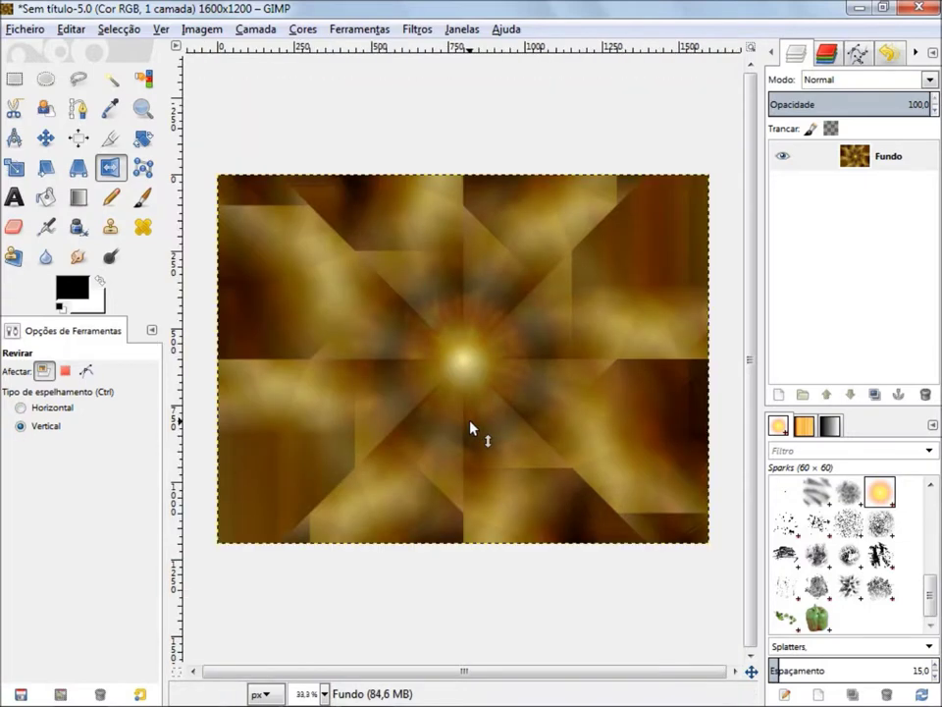
Rerun Illusion with 8 divisions and zoom to check the rings
key(ctrl+shift+f)
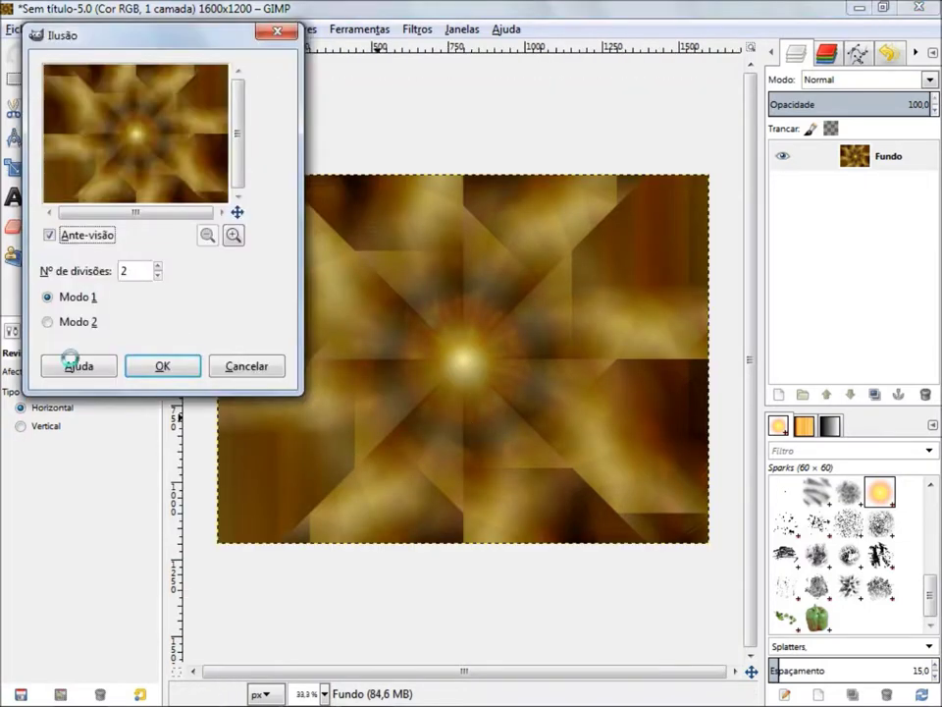
double_click(139, 273)
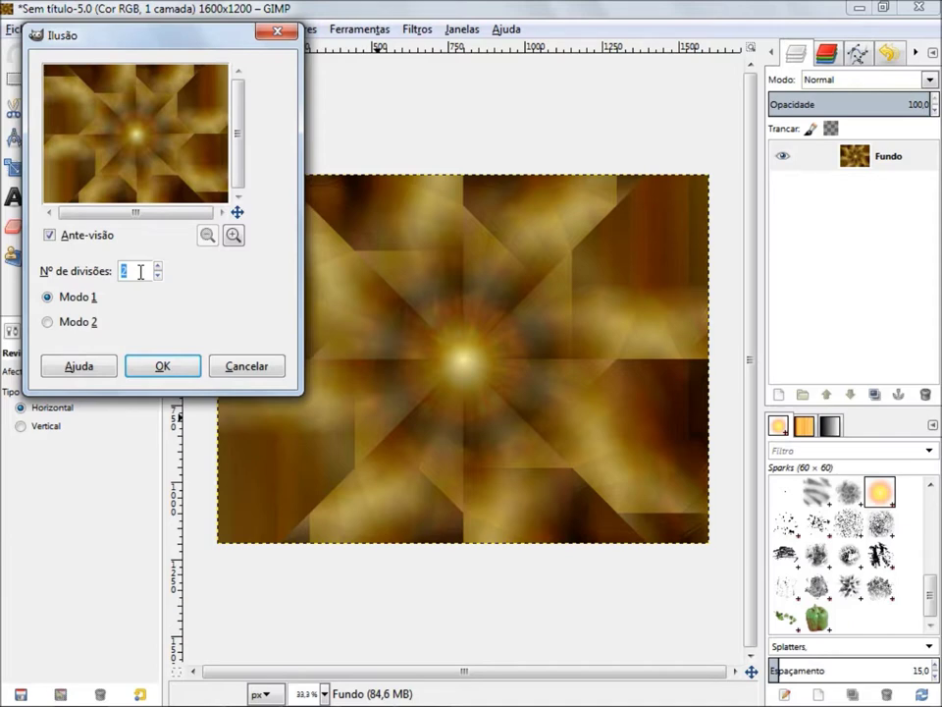
text(8)
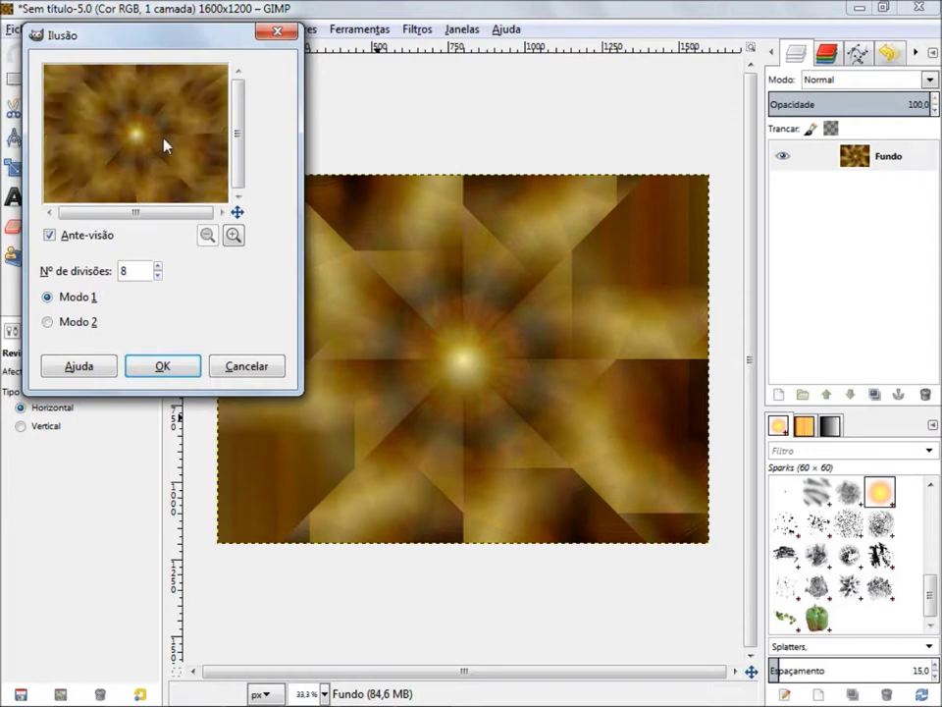
click(163, 369)
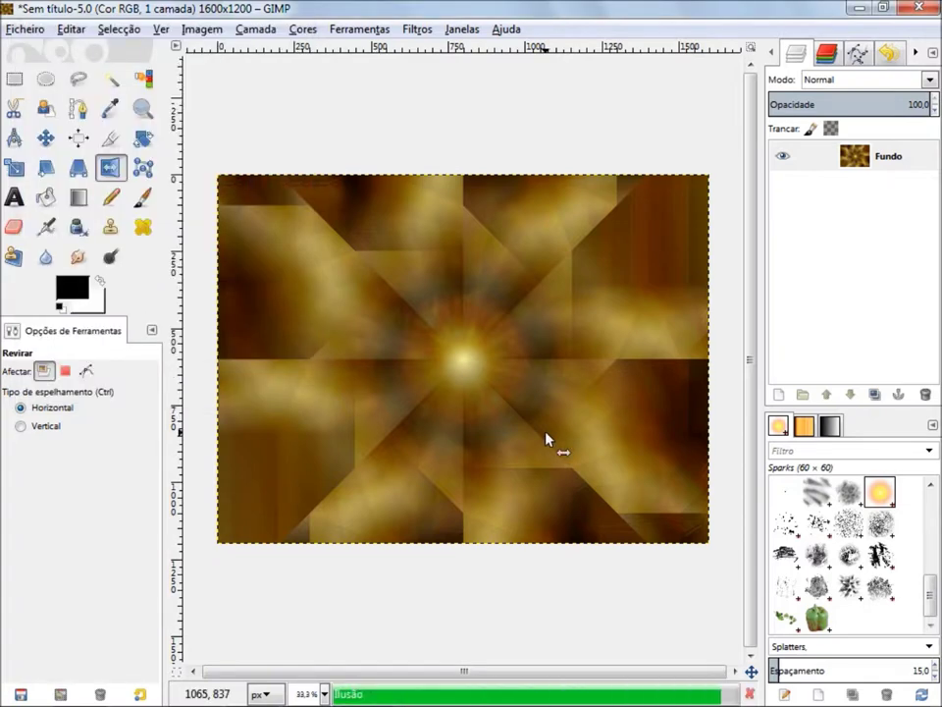
ctrl+scroll(523, 422, up, 1)
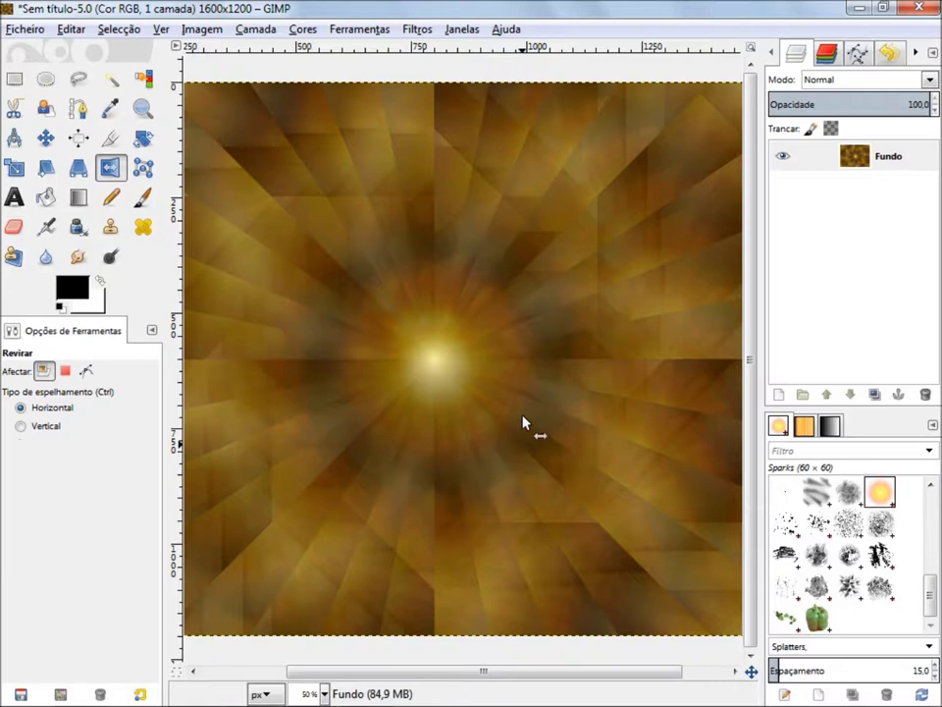
ctrl+scroll(522, 424, down, 1)
ctrl+scroll(510, 440, up, 1)
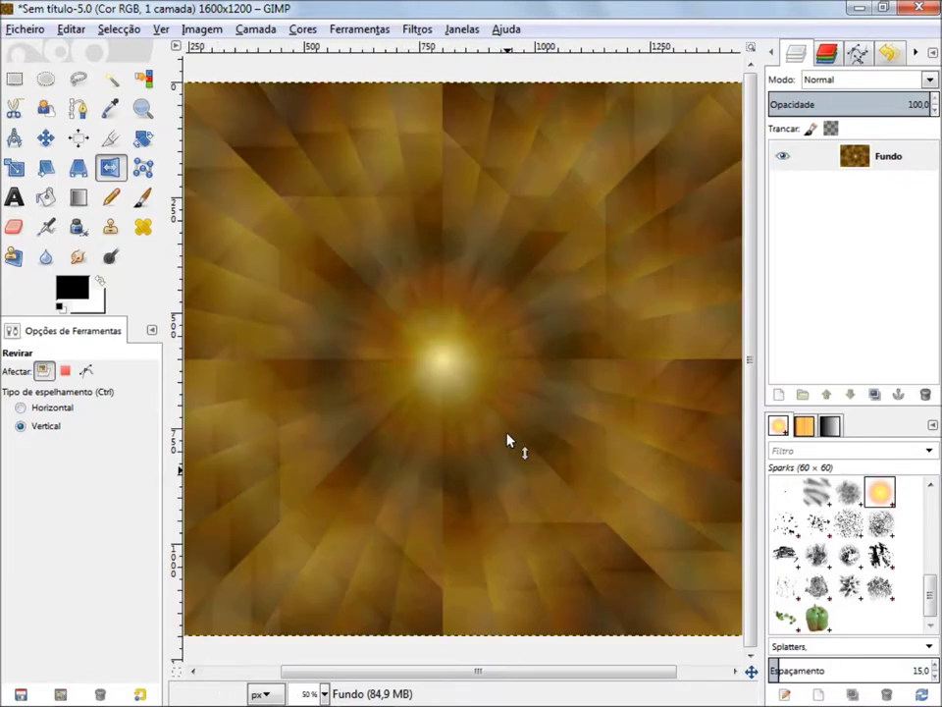
ctrl+scroll(508, 440, down, 1)
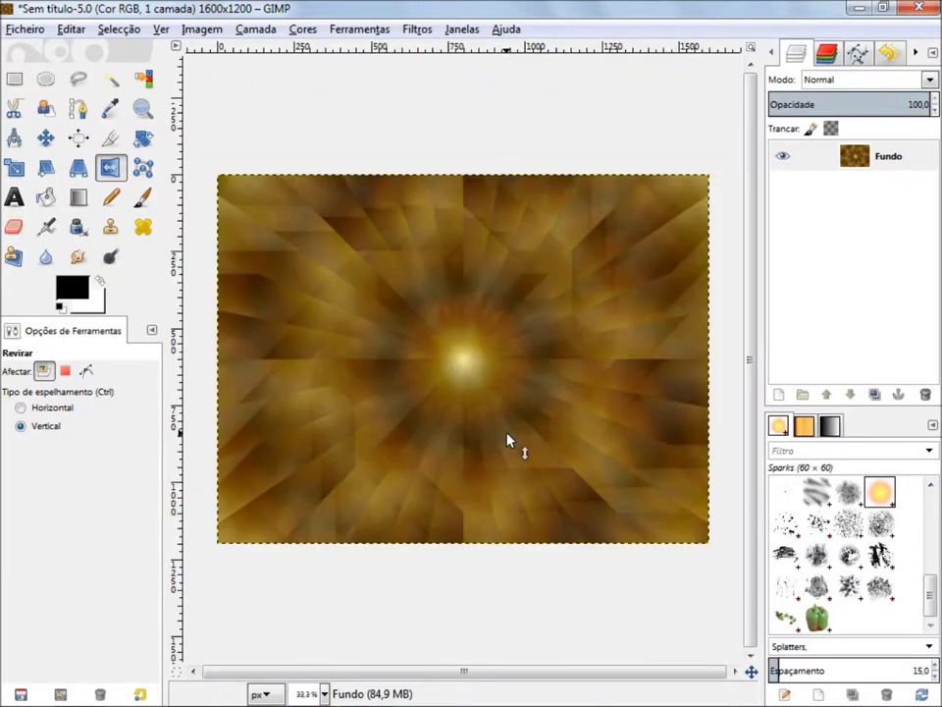
Rerun Illusion with 24 divisions for a broad ring of fine rays
key(shift+ctrl+f)
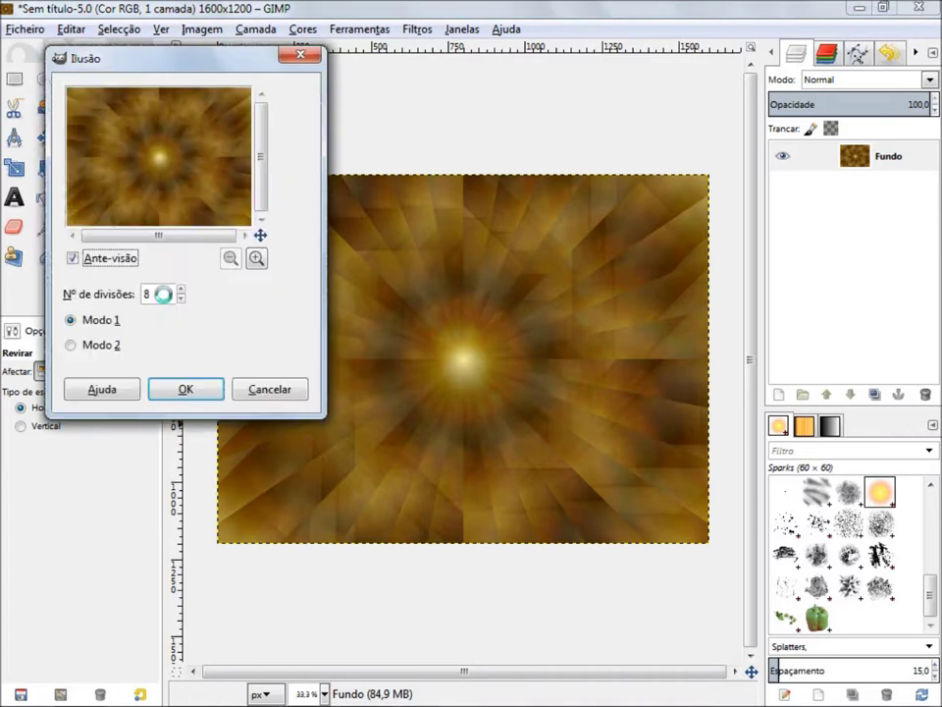
double_click(160, 293)
text(24)
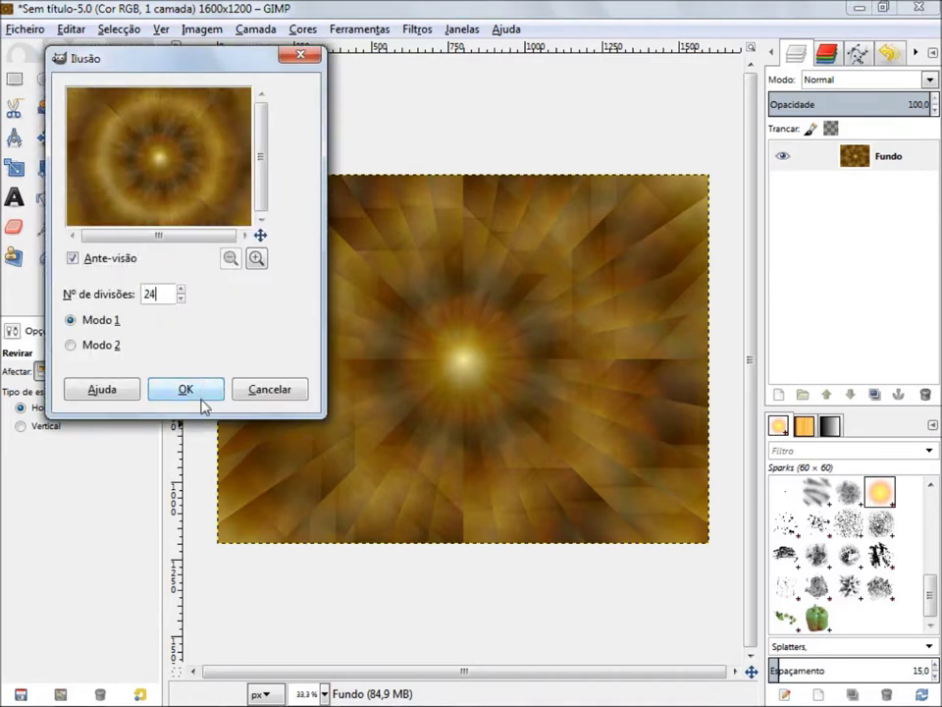
click(204, 390)
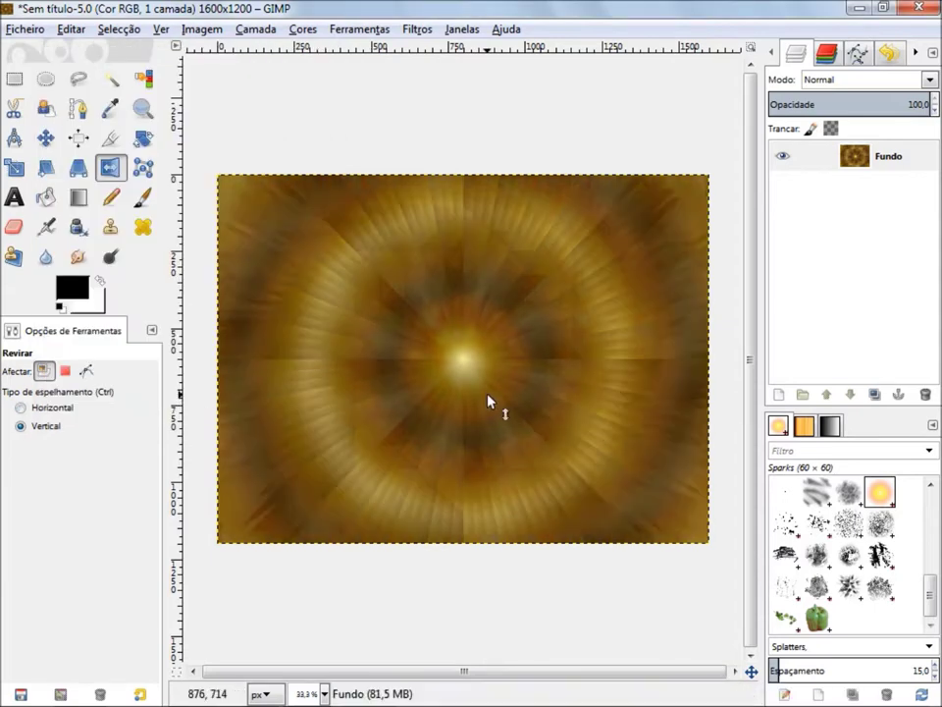
ctrl+scroll(487, 400, up, 1)
Flip the image vertically with the Flip tool and zoom to inspect the orange orb
ctrl+scroll(488, 280, down, 1)
ctrl+click(580, 341)
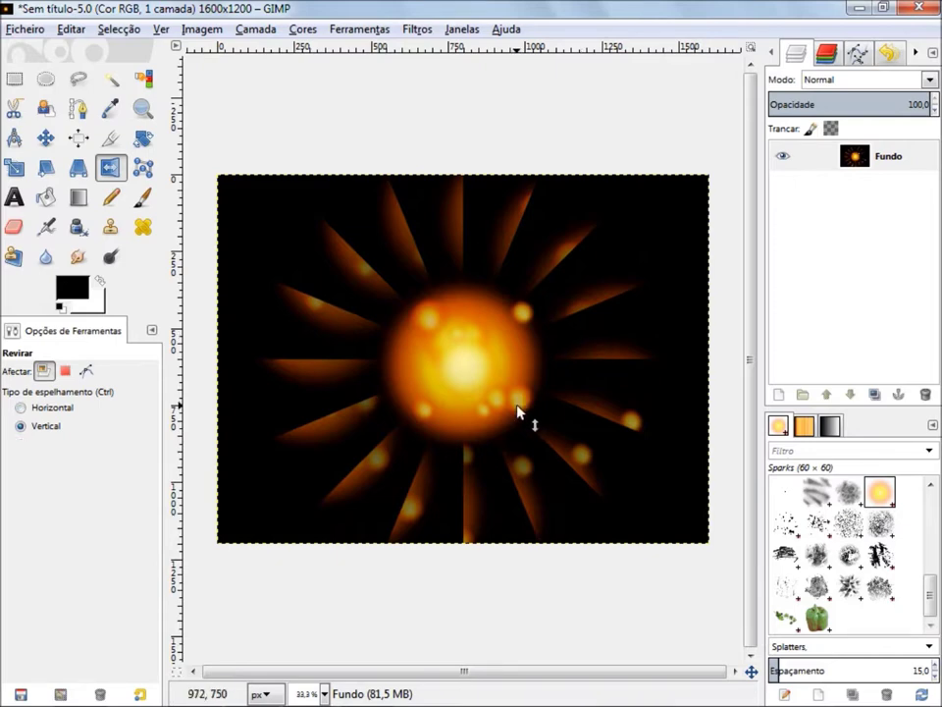
ctrl+scroll(517, 413, up, 1)
ctrl+scroll(517, 413, up, 1)
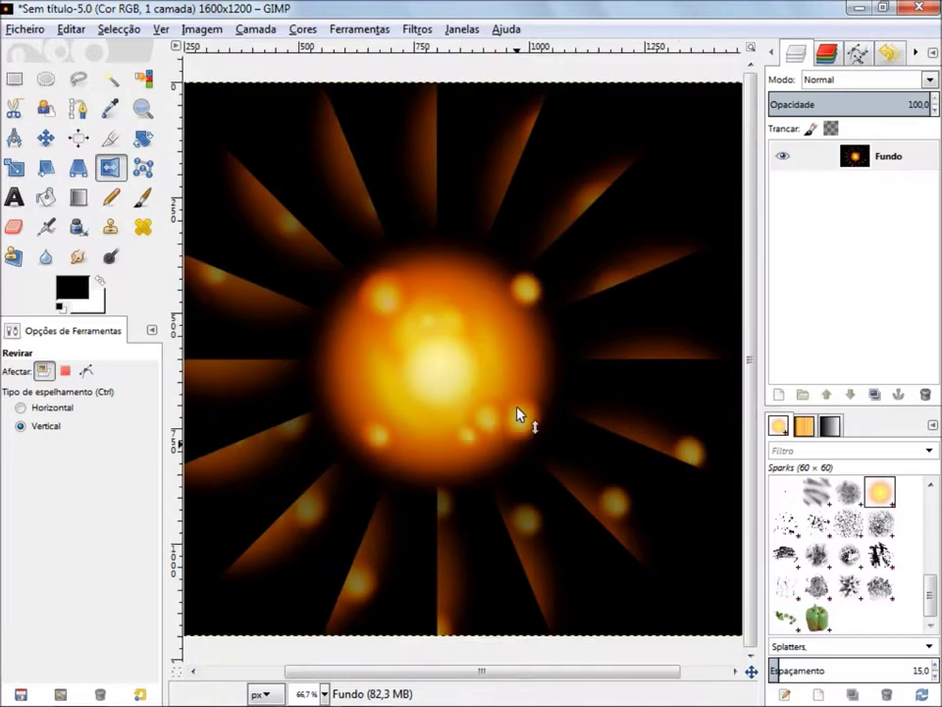
ctrl+scroll(517, 412, down, 3)
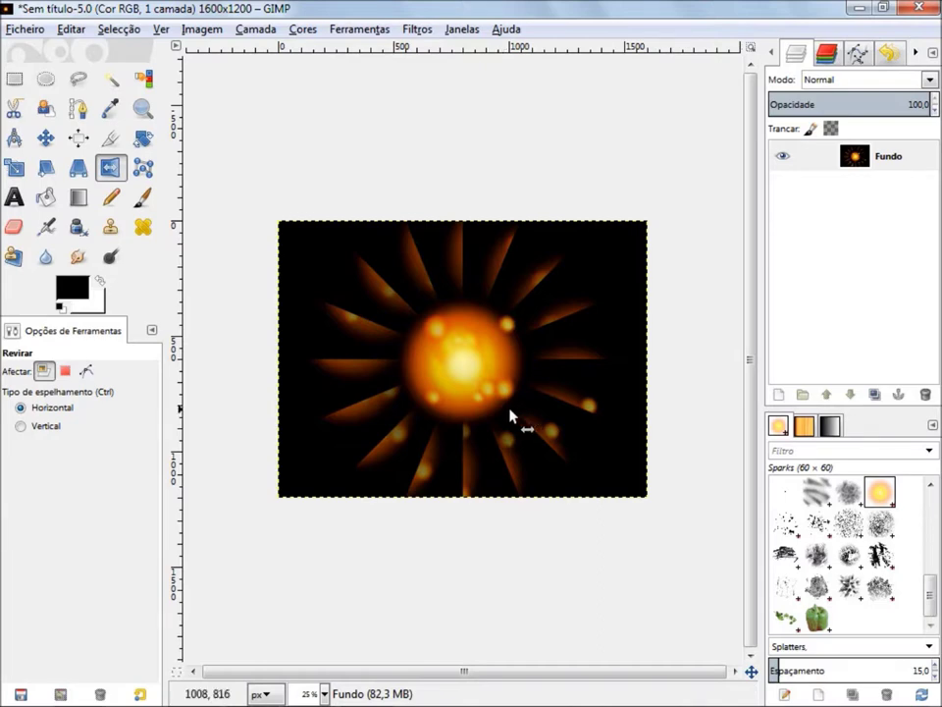
Show the Undo History and flip the image horizontally
click(890, 57)
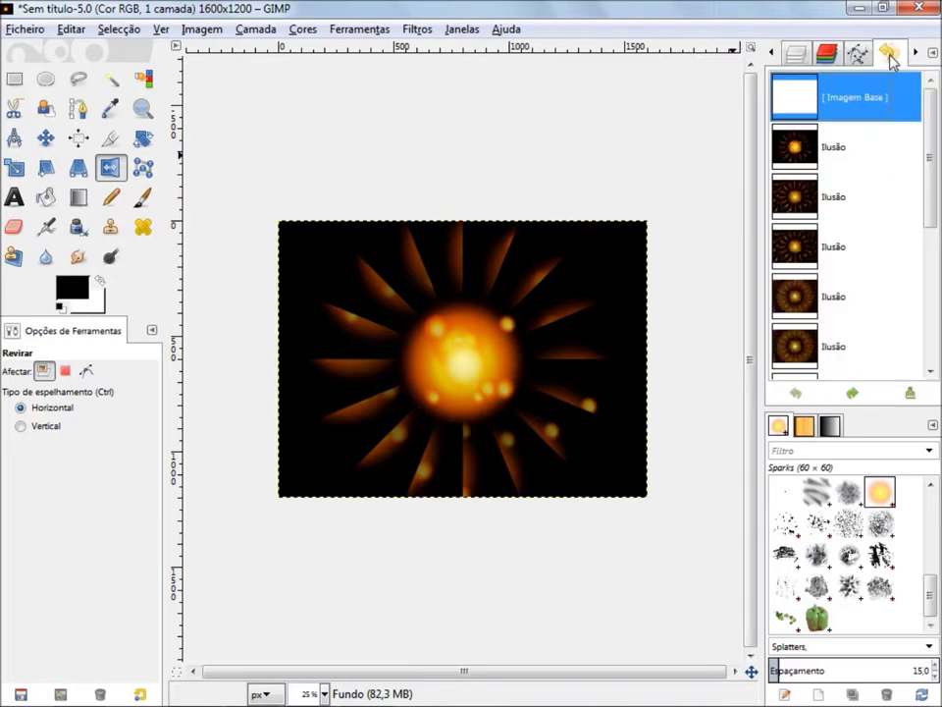
scroll(883, 98, down, 3)
scroll(887, 116, down, 3)
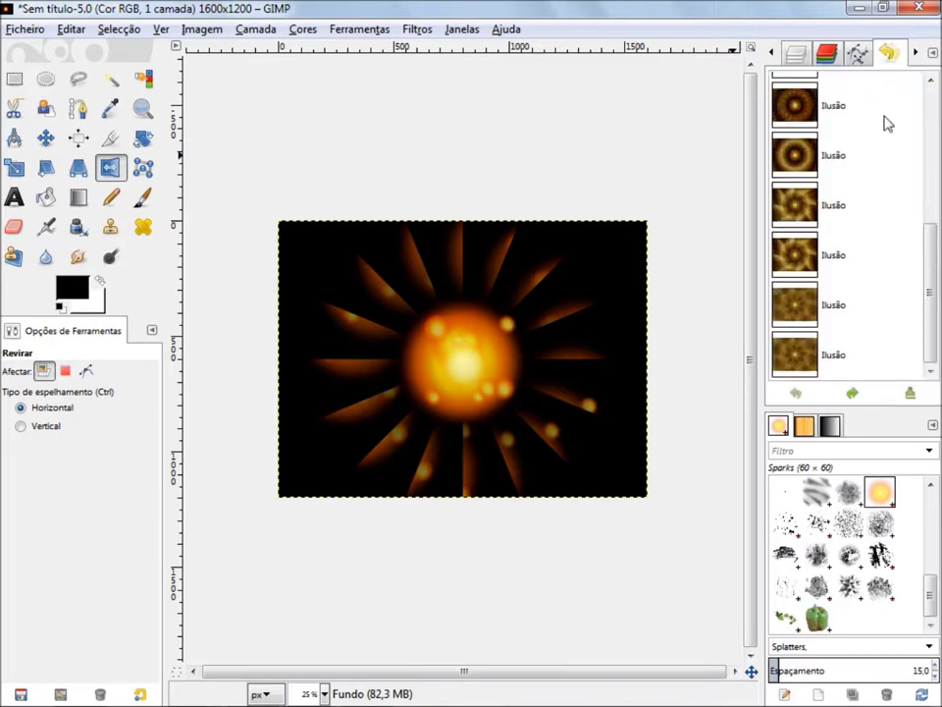
click(568, 194)
key(ctrl)
Undo, redo and undo the horizontal flip, returning history to the base image
key(ctrl+z)
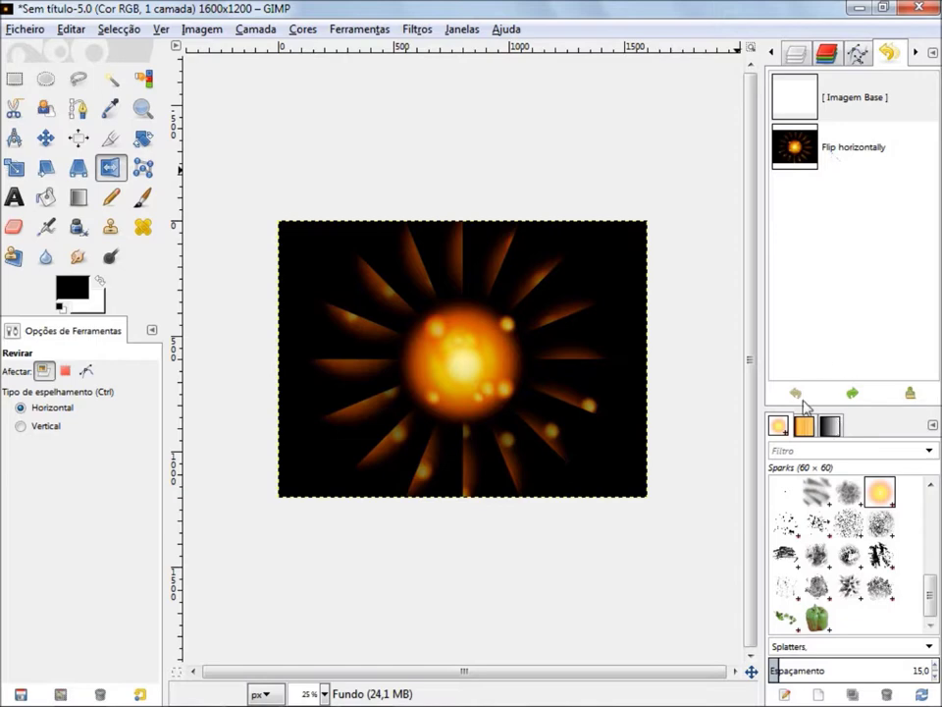
click(852, 394)
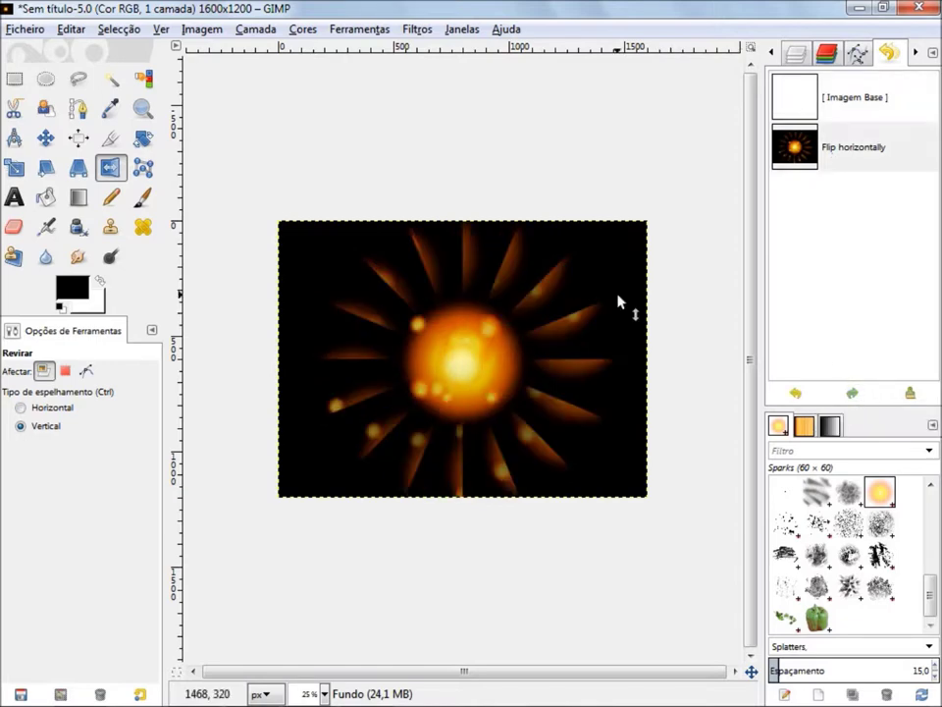
key(ctrl+z)
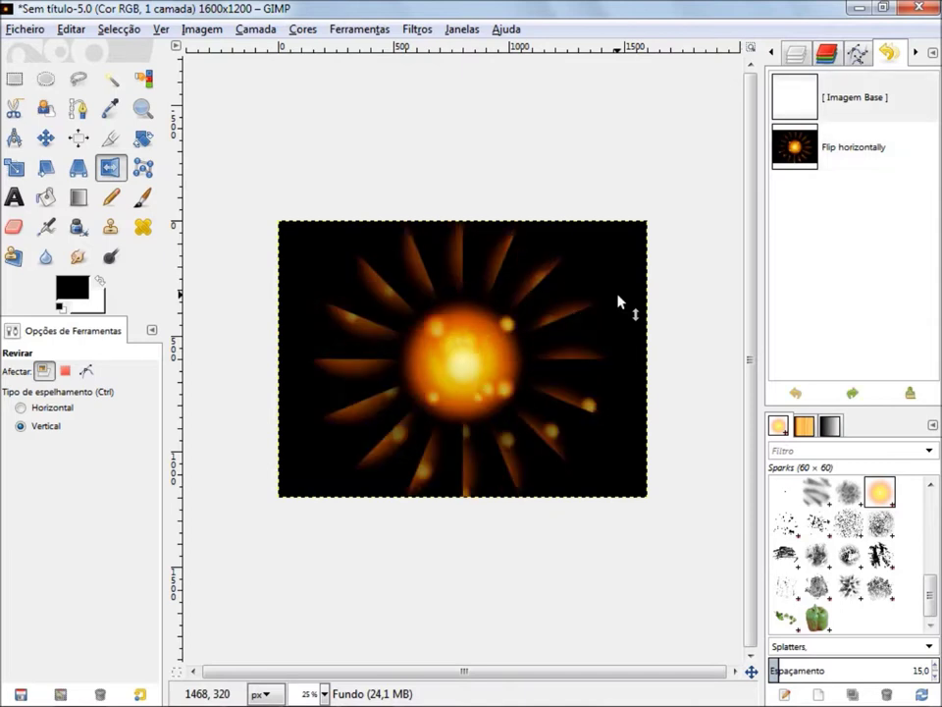
click(785, 106)
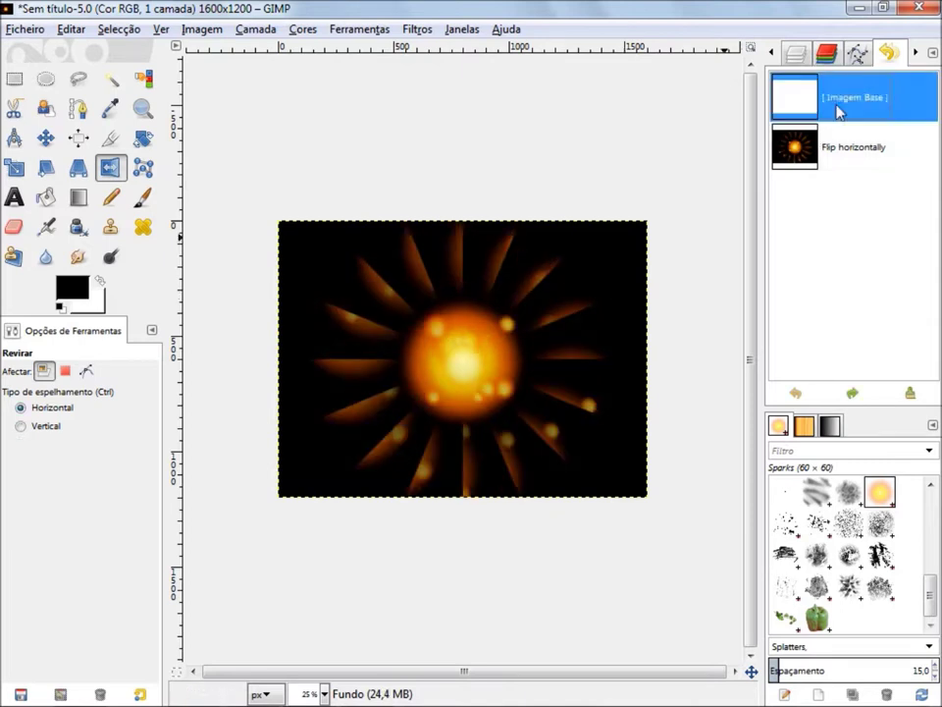
click(795, 54)
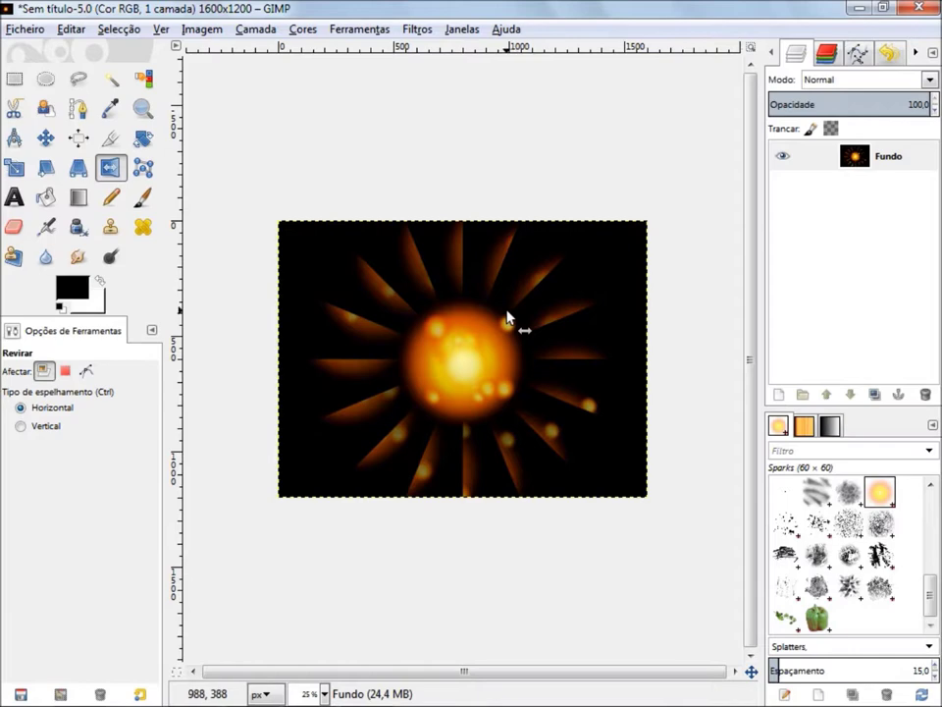
Open Illusion with 8 divisions and switch it to Mode 2
scroll(505, 315, up, 2)
scroll(504, 315, down, 1)
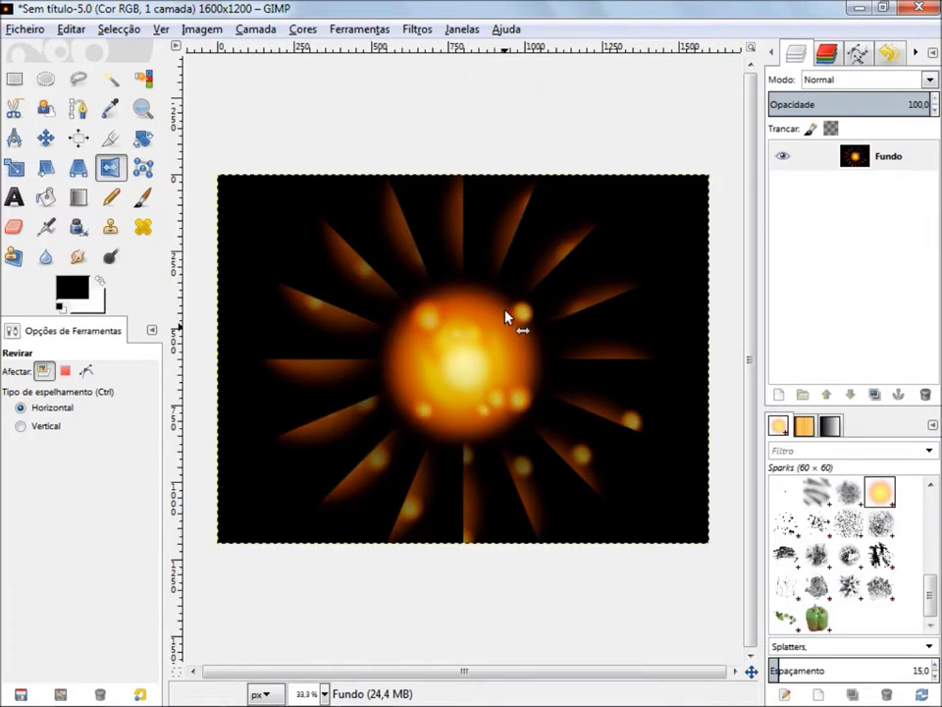
key(ctrl+shift+f)
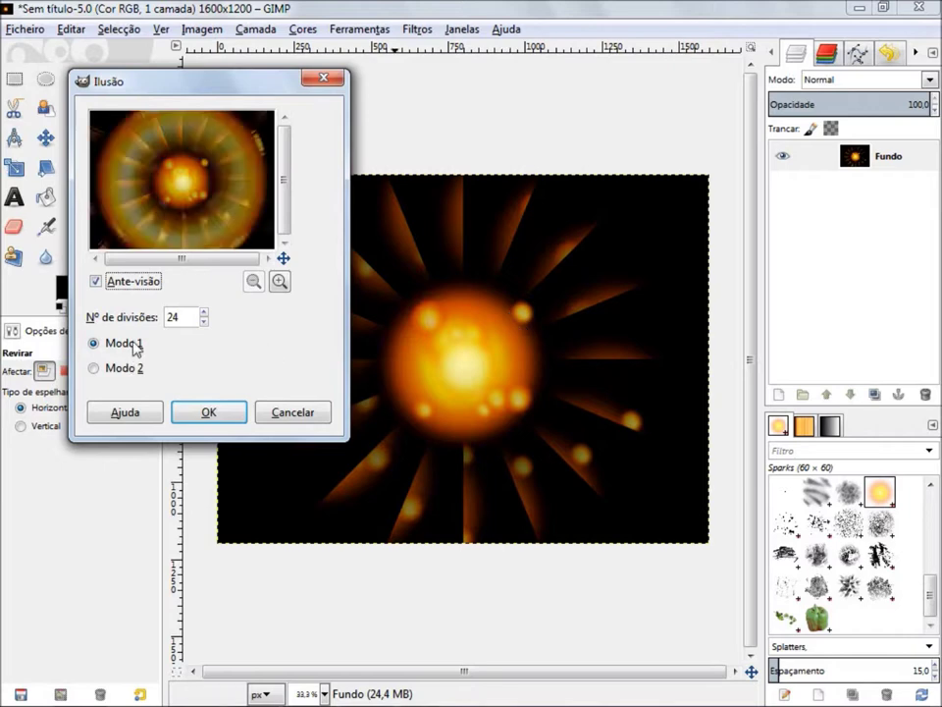
double_click(180, 317)
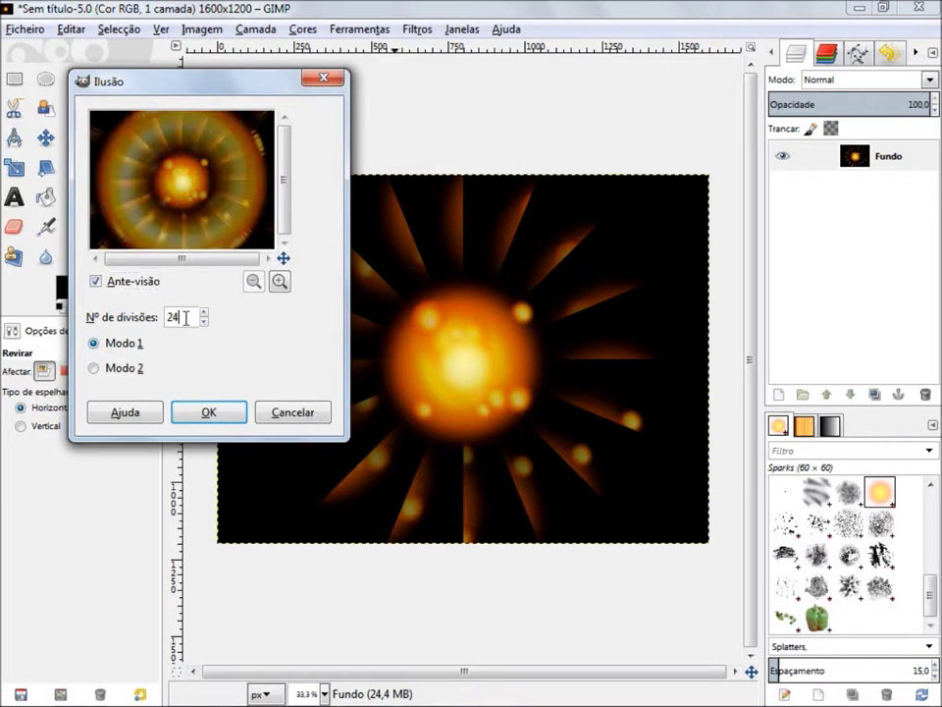
text(8)
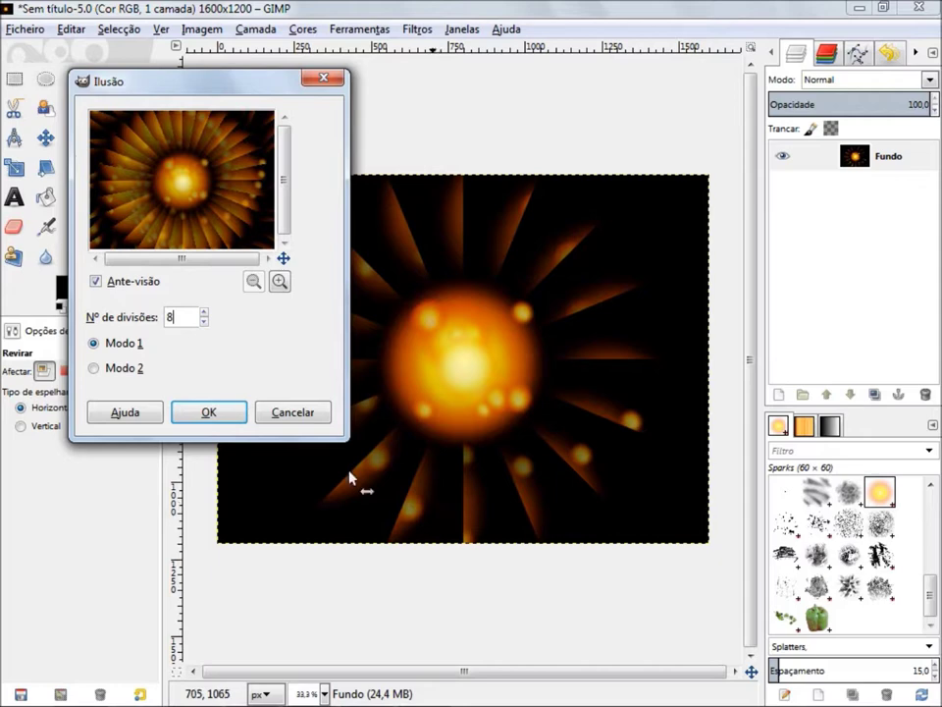
click(95, 368)
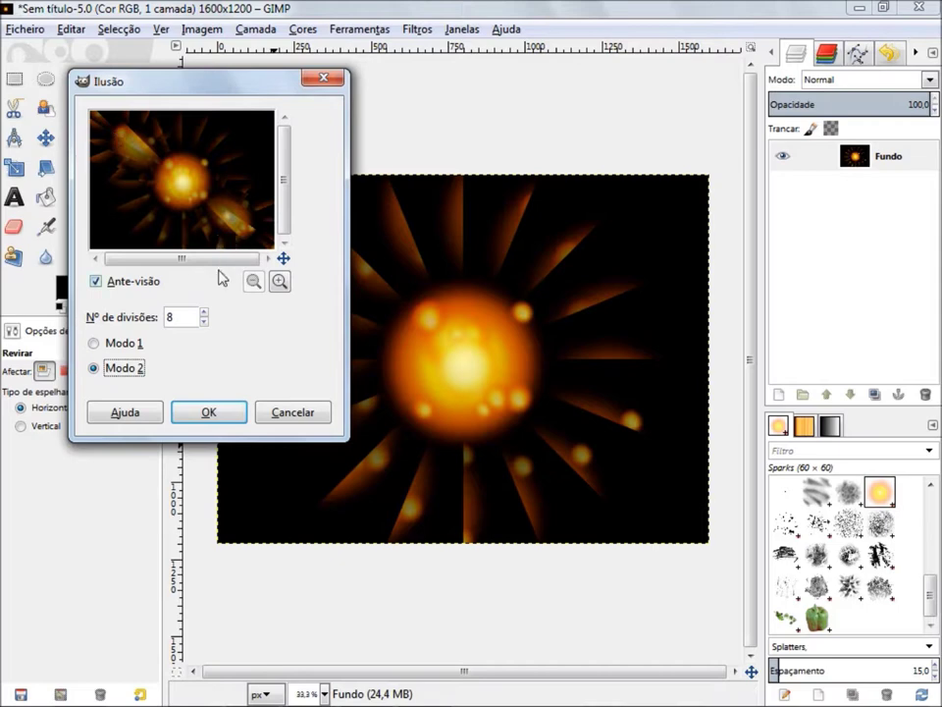
Lower the divisions to 4, then 2, and apply the Mode 2 pass
click(179, 318)
key(BackSpace)
text(4)
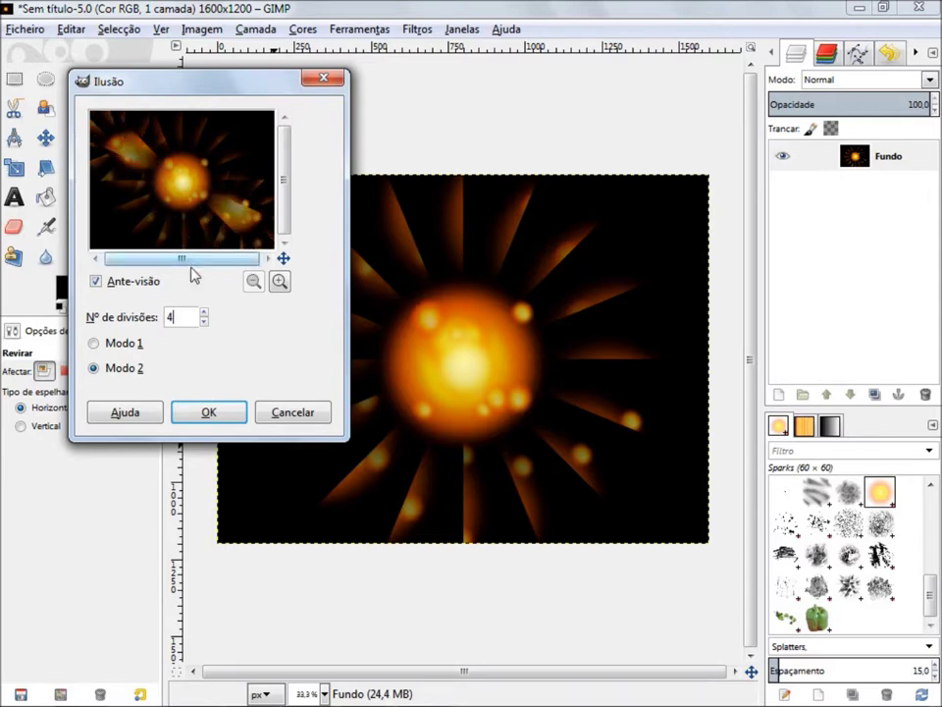
key(BackSpace)
text(2)
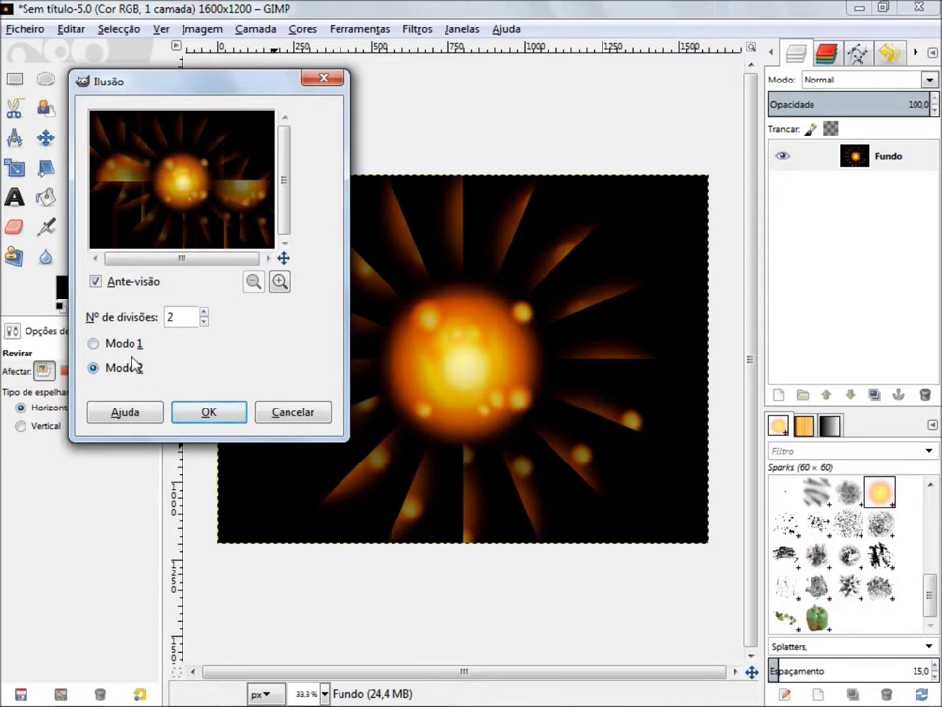
click(224, 417)
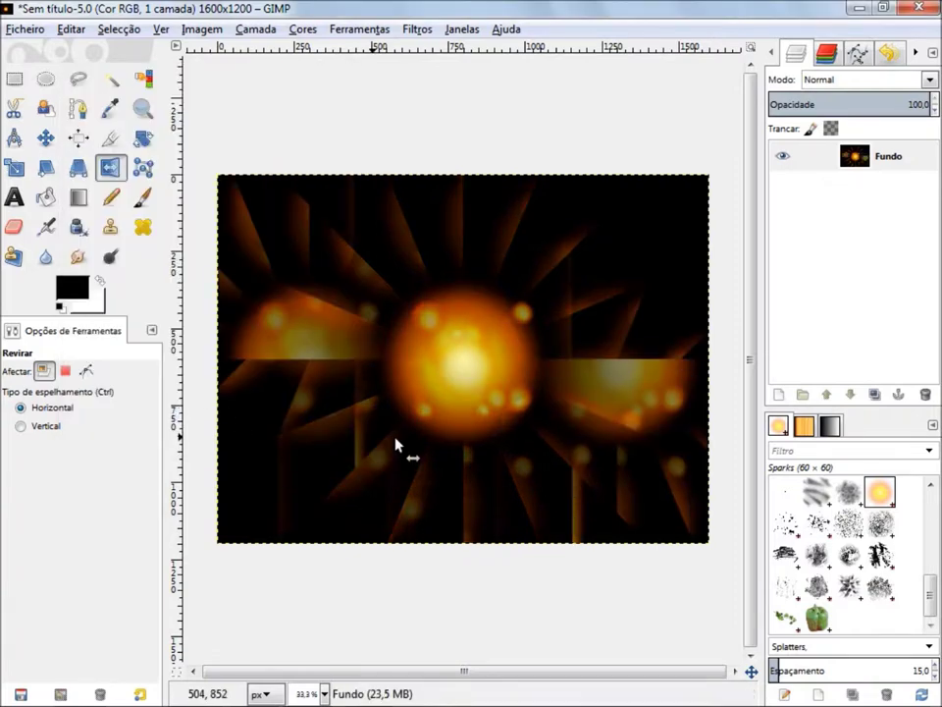
Rerun Mode 2 Illusion, trying 14 and 18 divisions before applying 64
scroll(446, 441, up, 1)
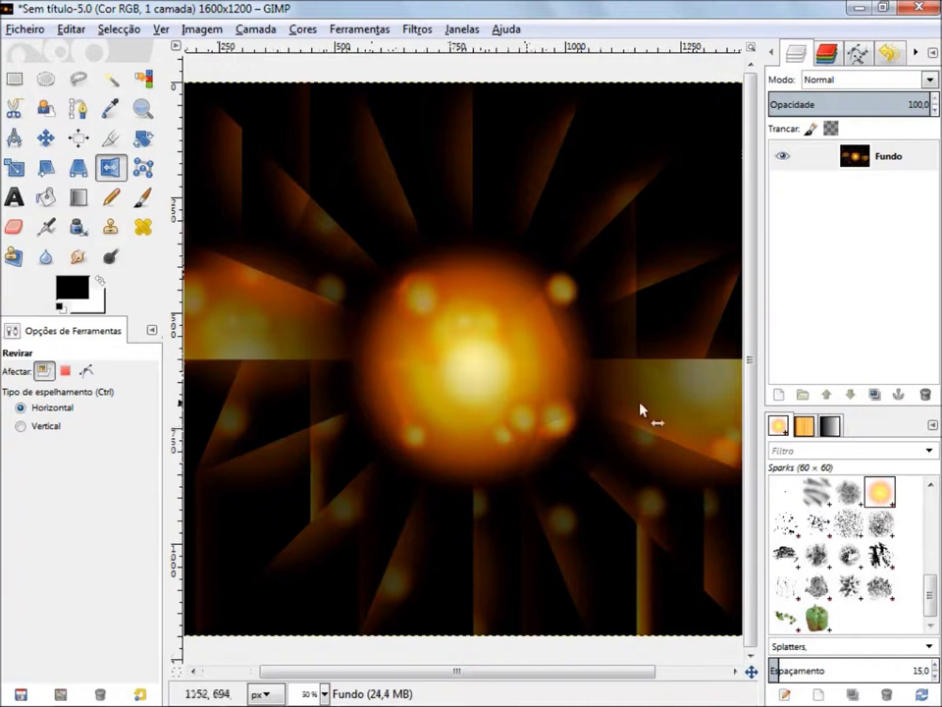
scroll(638, 410, down, 1)
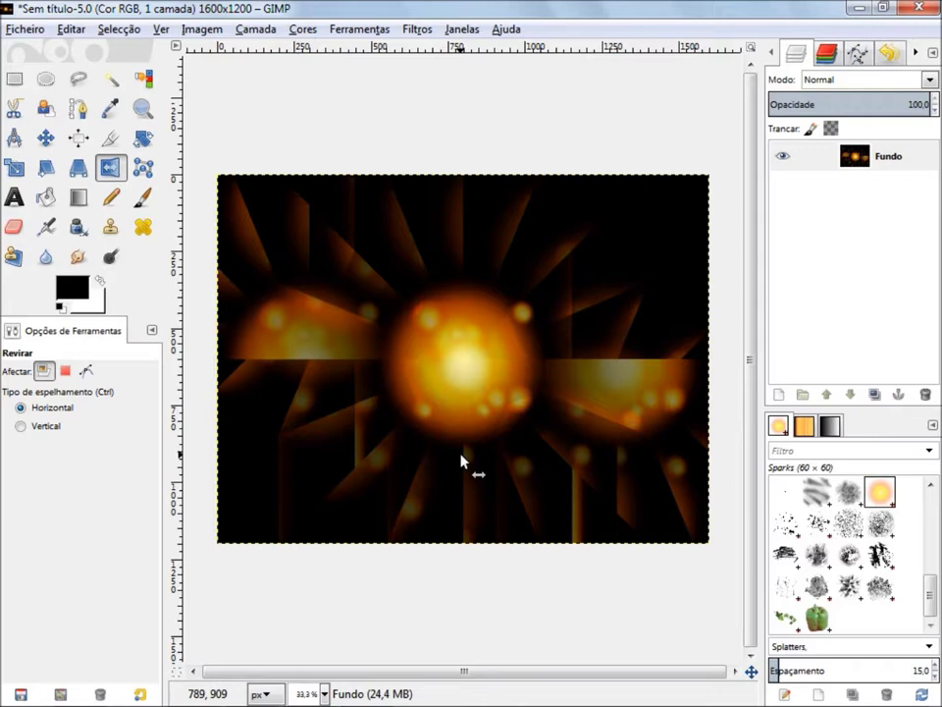
key(ctrl+shift+f)
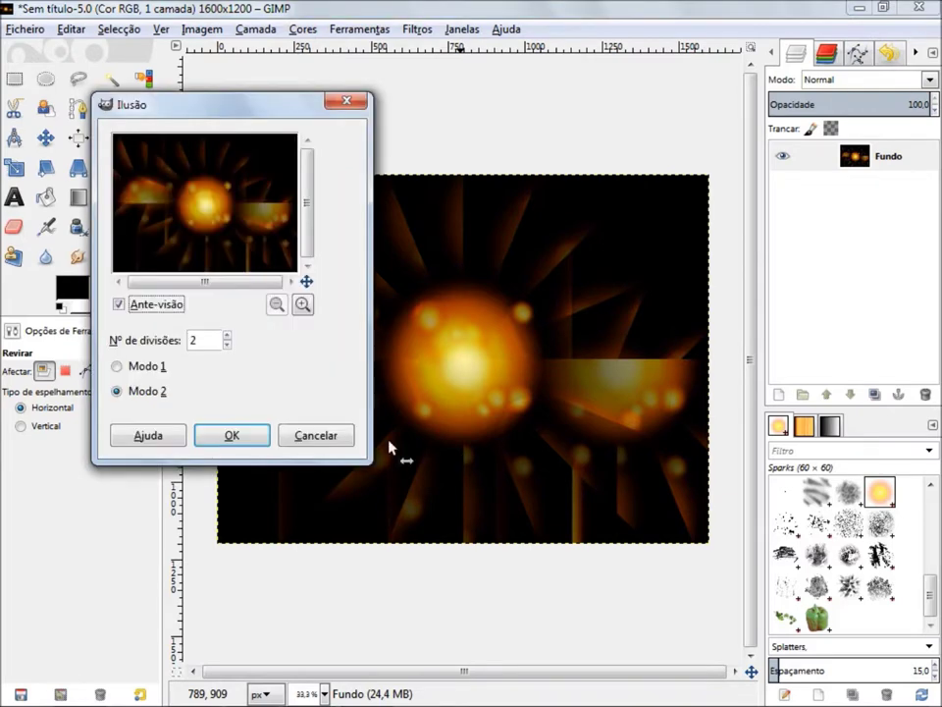
key(BackSpace)
text(14)
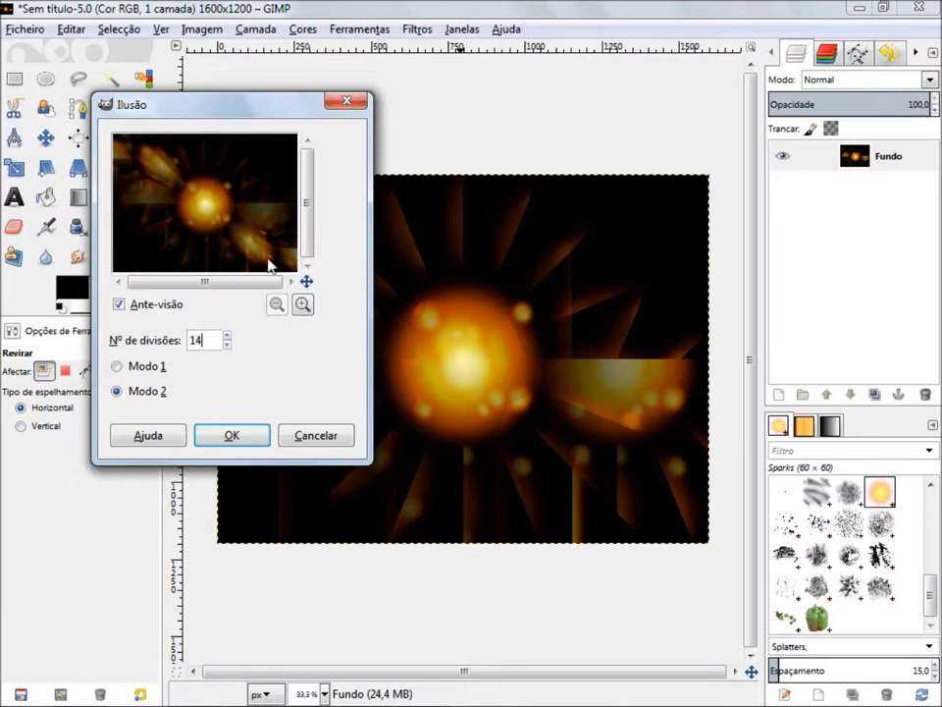
double_click(206, 346)
text(18)
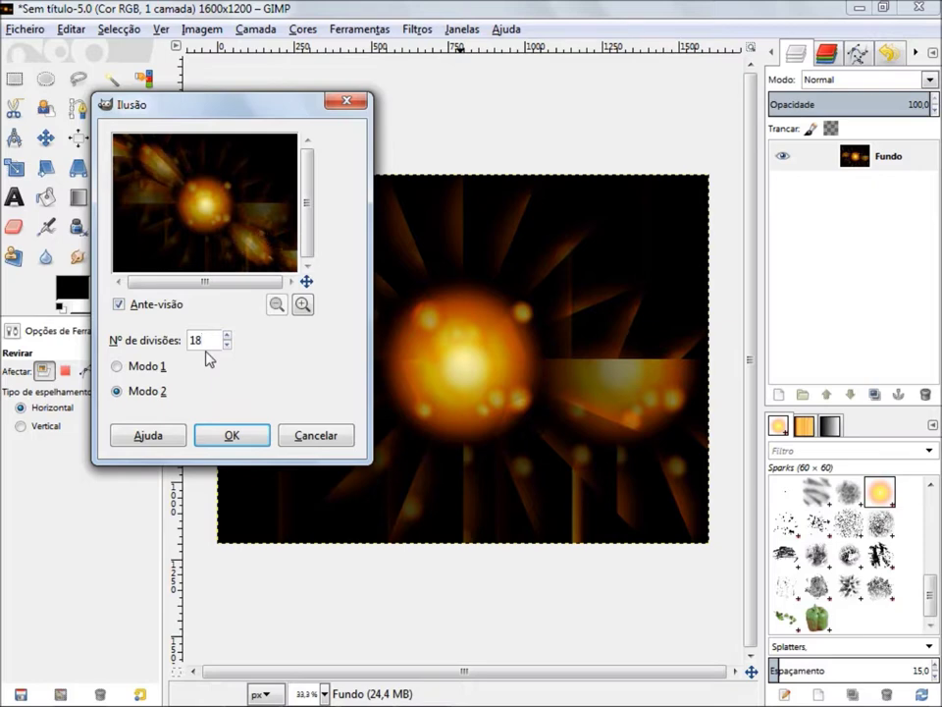
double_click(204, 340)
text(64)
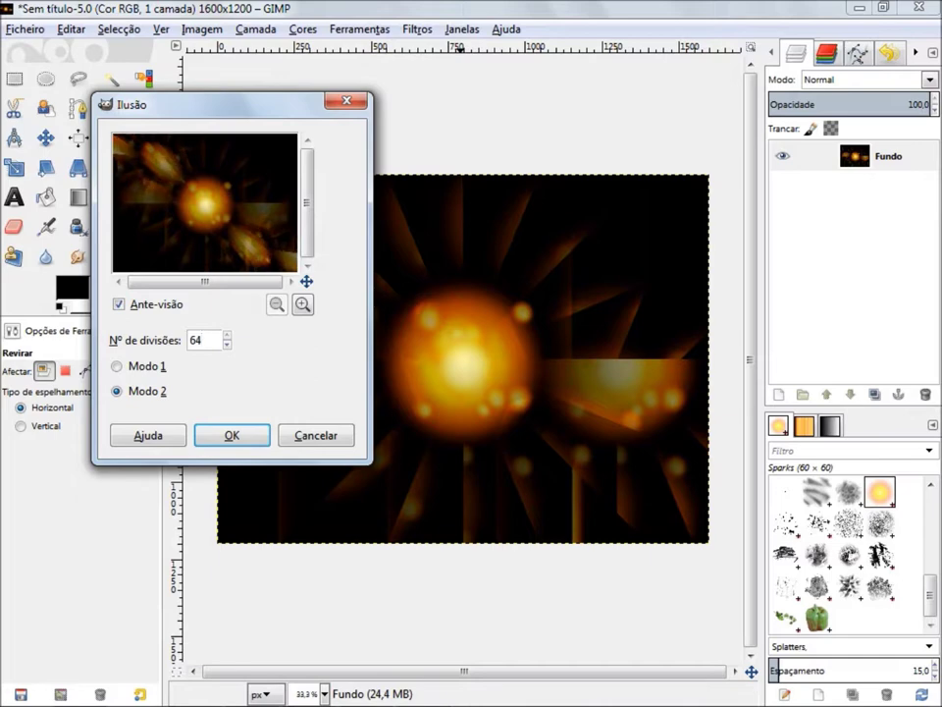
click(226, 436)
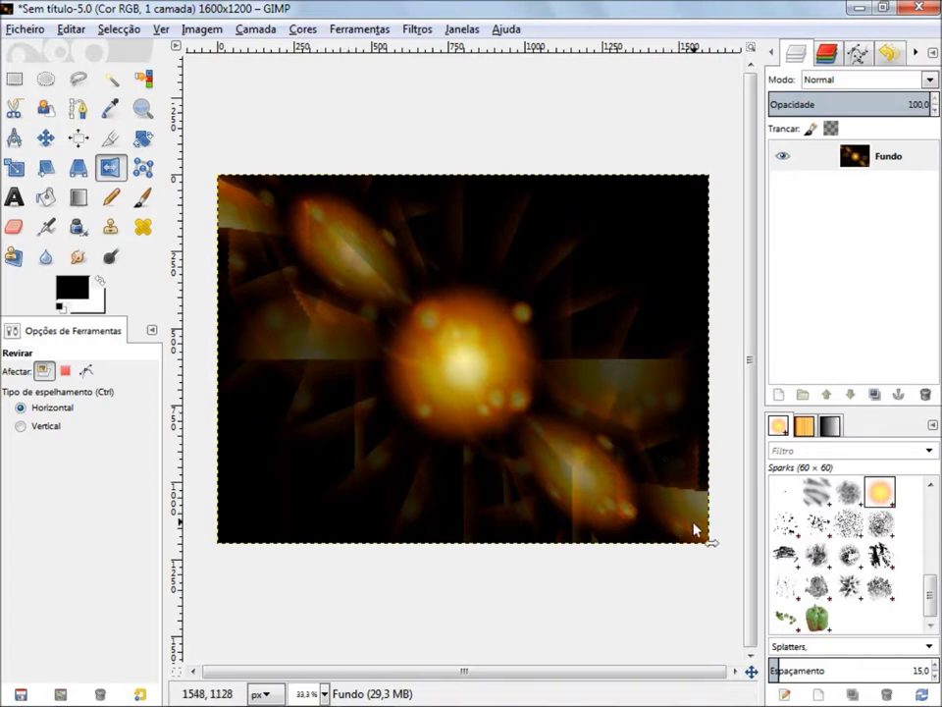
Apply an Illusion pass in Mode 1
scroll(500, 363, up, 2)
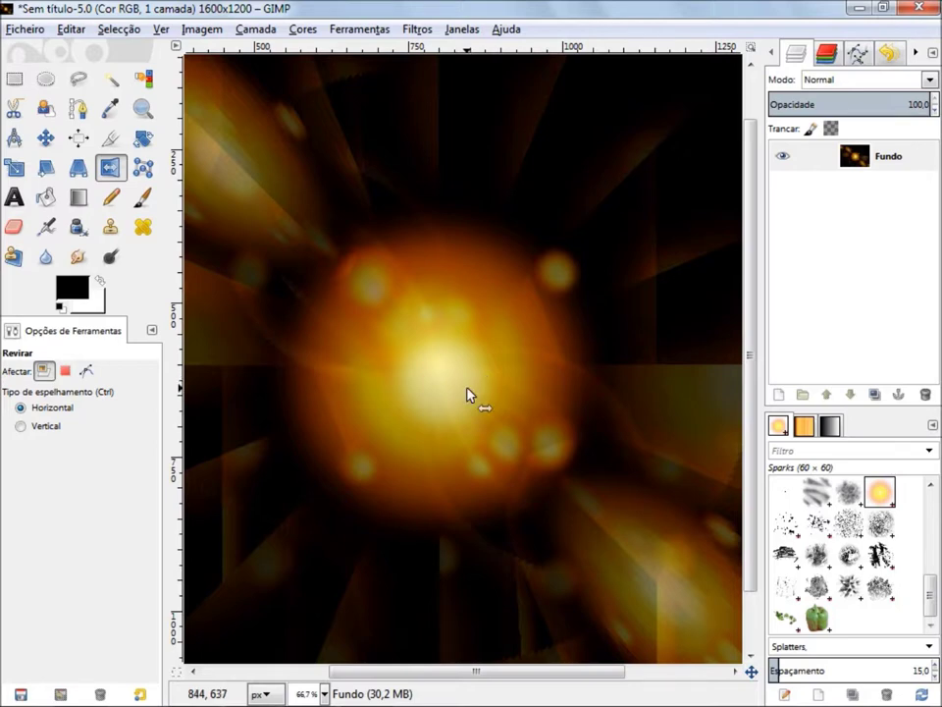
scroll(469, 394, down, 2)
scroll(468, 396, down, 1)
scroll(468, 395, up, 1)
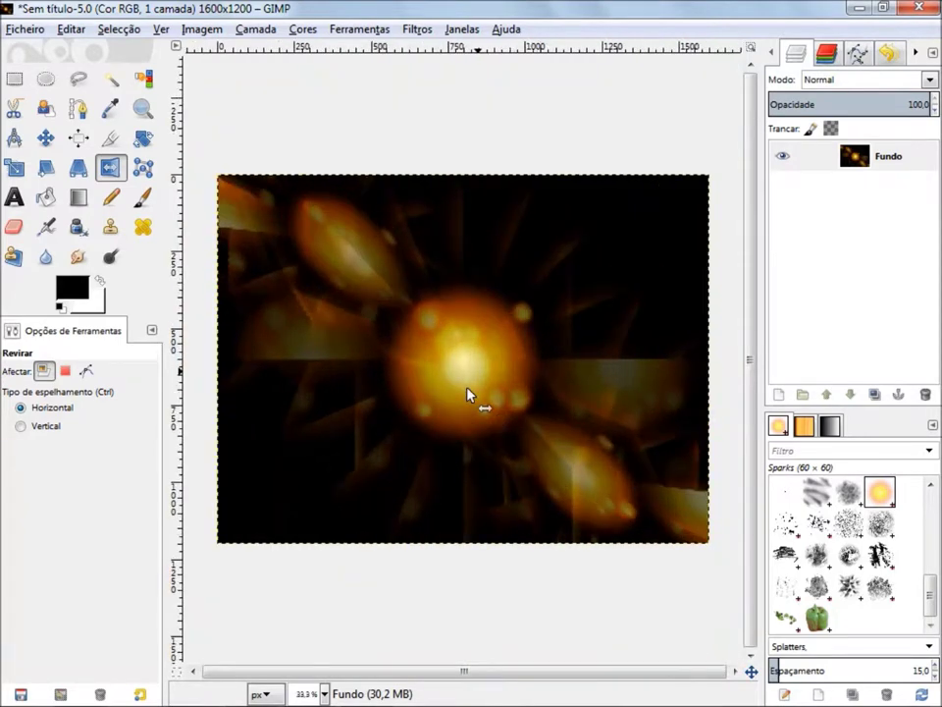
key(ctrl+shift+f)
click(143, 391)
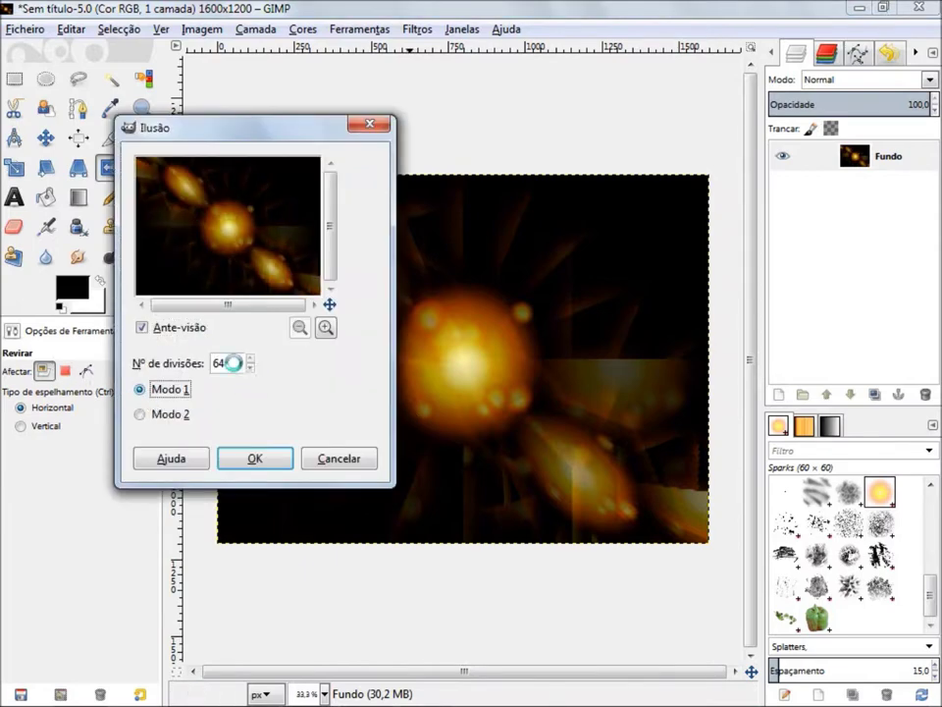
click(267, 457)
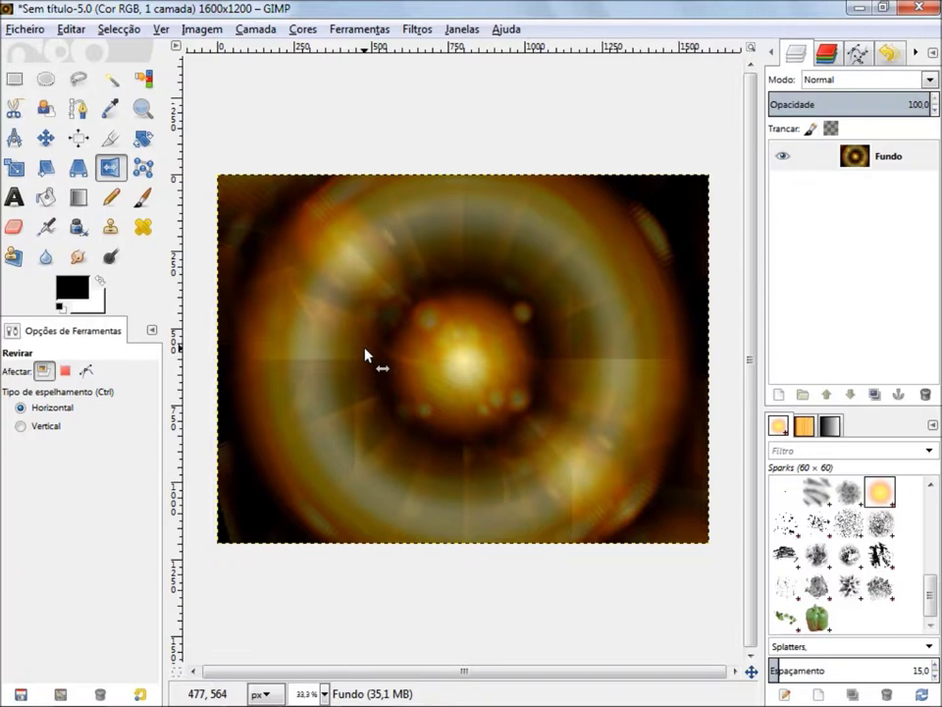
Apply a 3-division Illusion pass, followed by one undo
key(ctrl+shift+f)
click(261, 388)
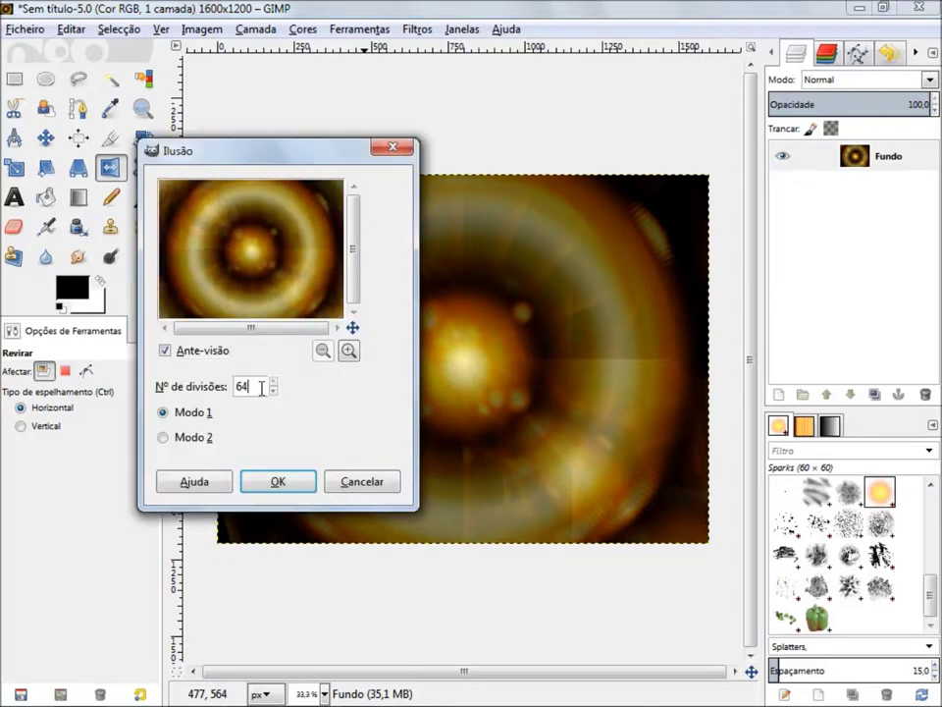
key(BackSpace)
key(BackSpace)
text(3)
click(280, 483)
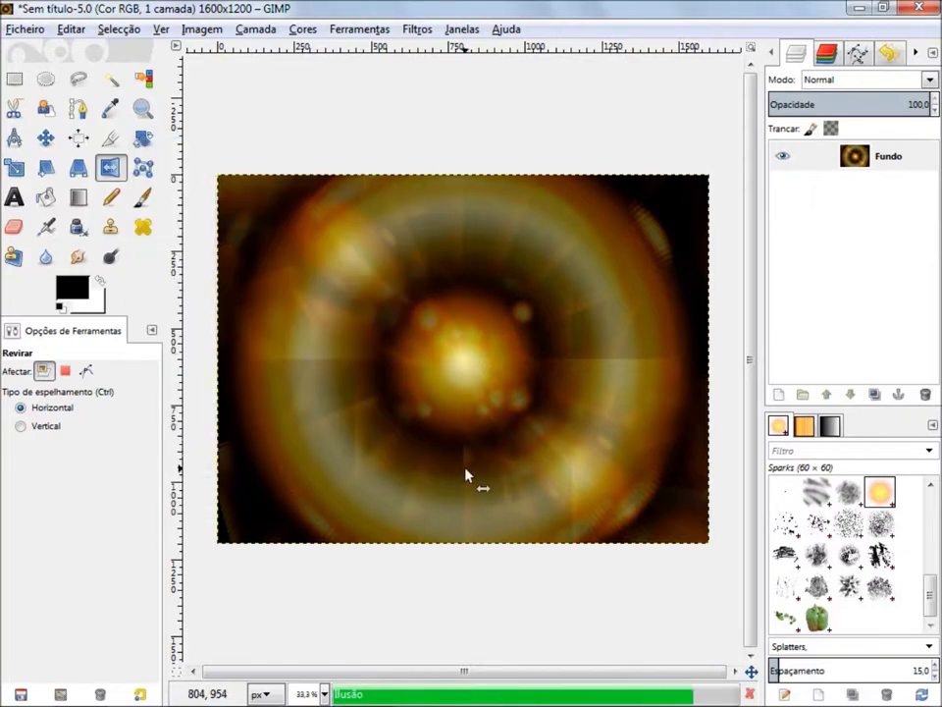
key(ctrl+z)
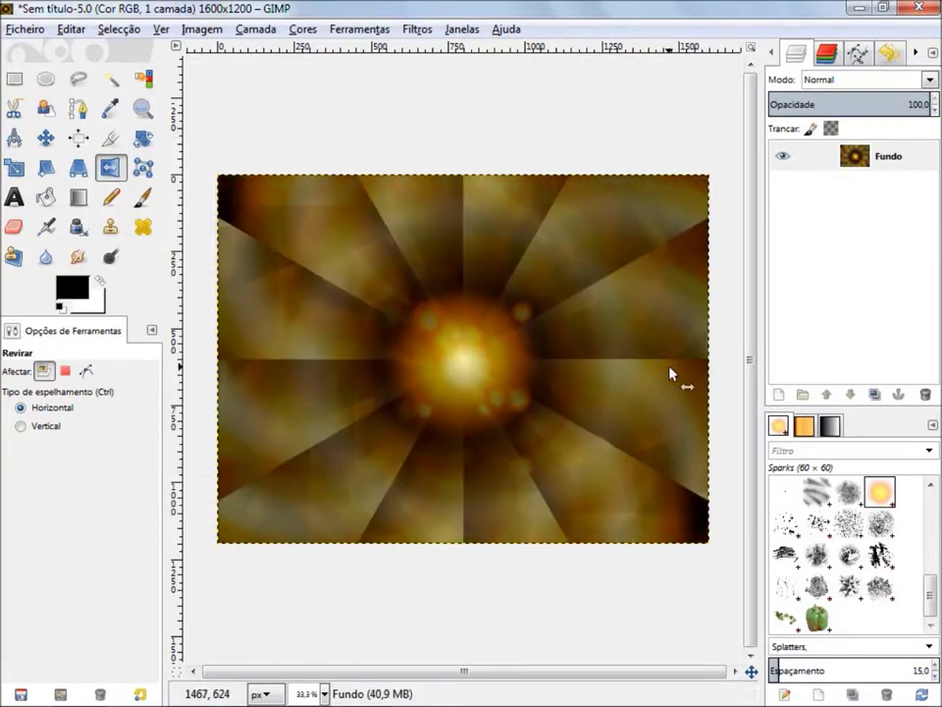
scroll(580, 352, up, 1)
scroll(577, 351, up, 1)
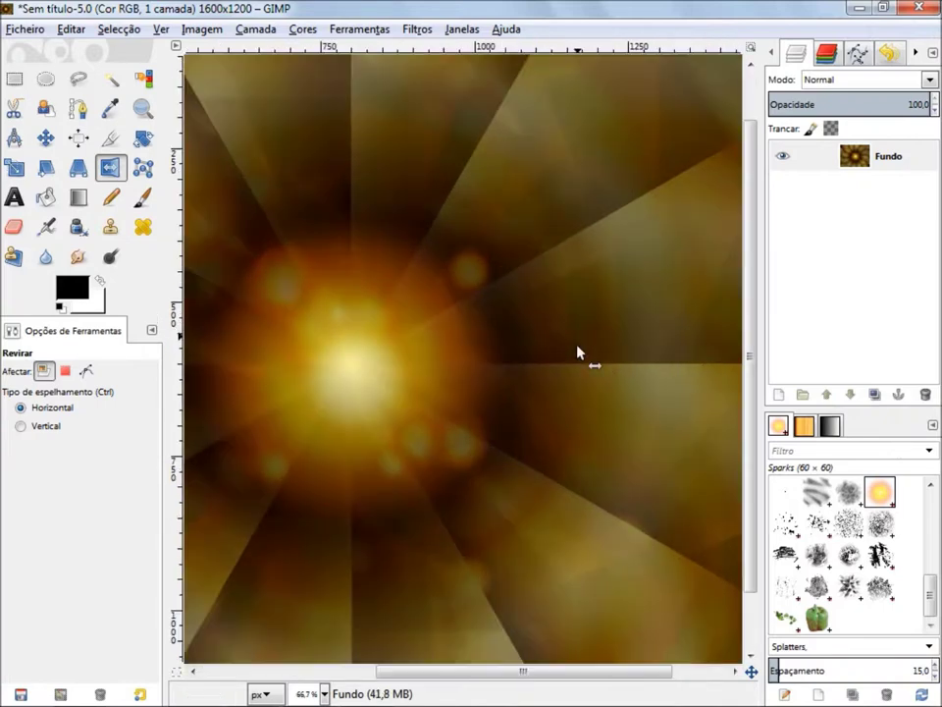
scroll(577, 352, down, 2)
scroll(458, 330, up, 1)
scroll(458, 331, up, 2)
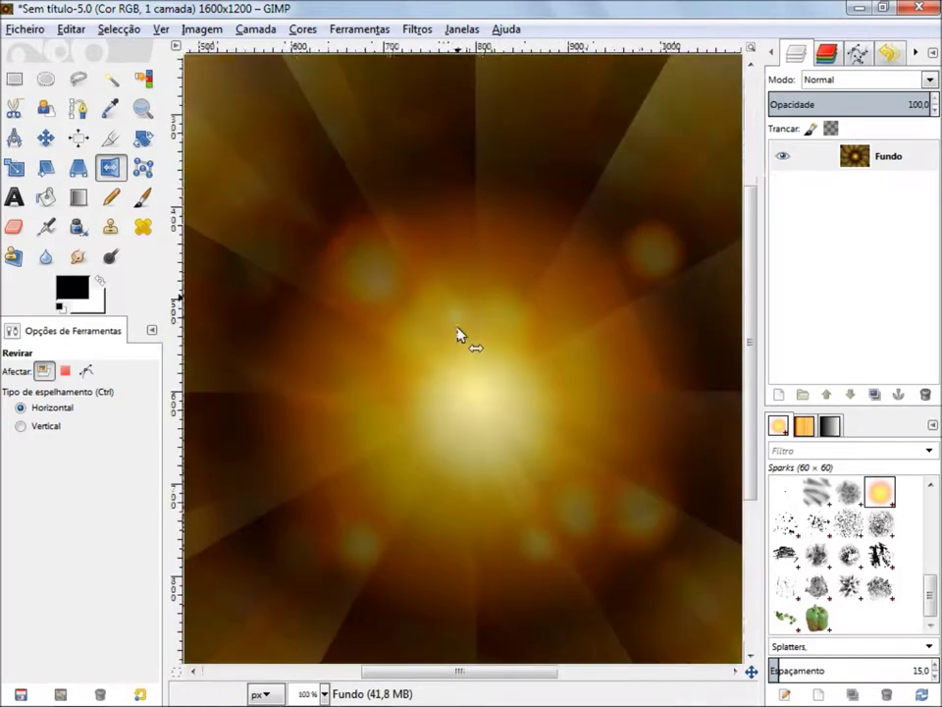
scroll(458, 335, down, 3)
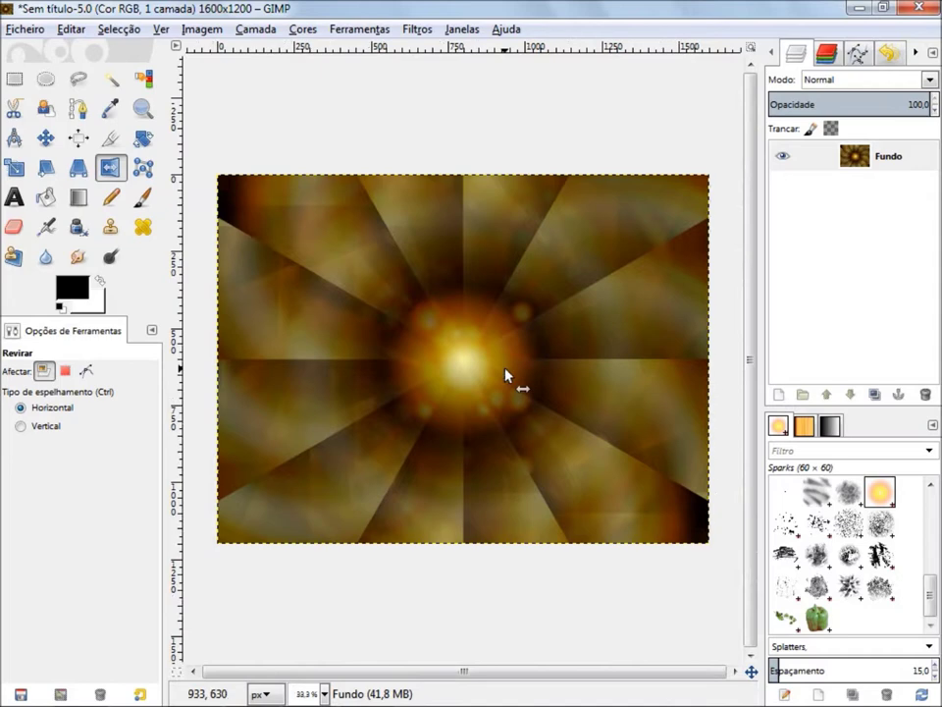